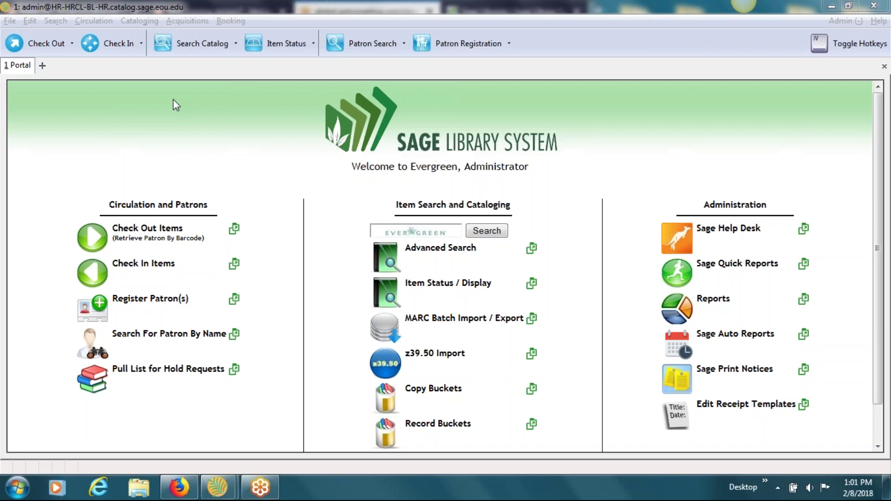
Step: Search the catalog for items whose title contains NCIS
left_click(193, 49)
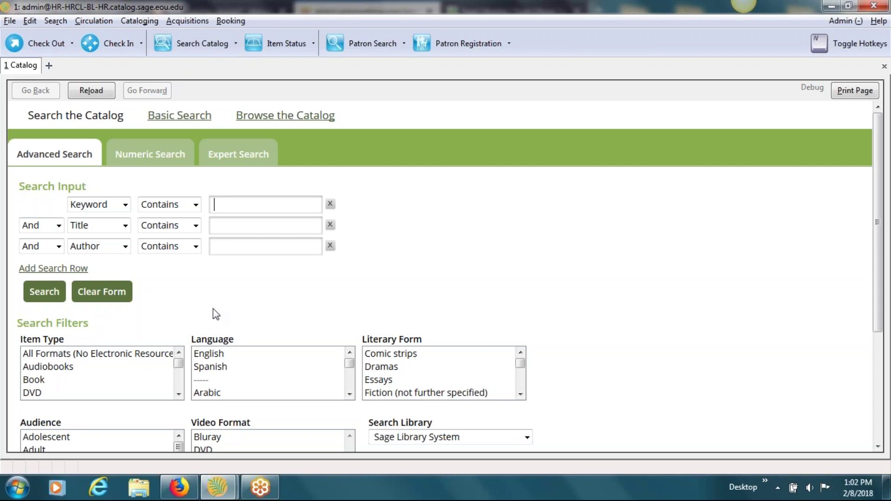
left_click(244, 227)
type("NCIS")
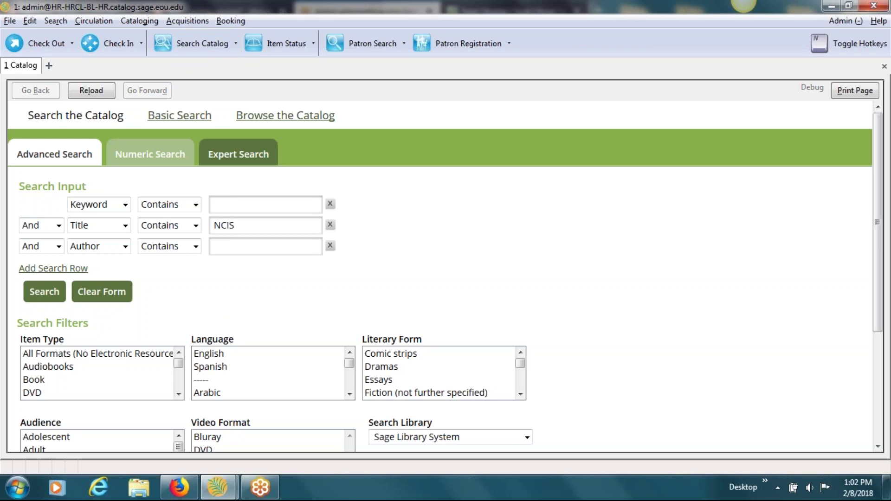
key("Return")
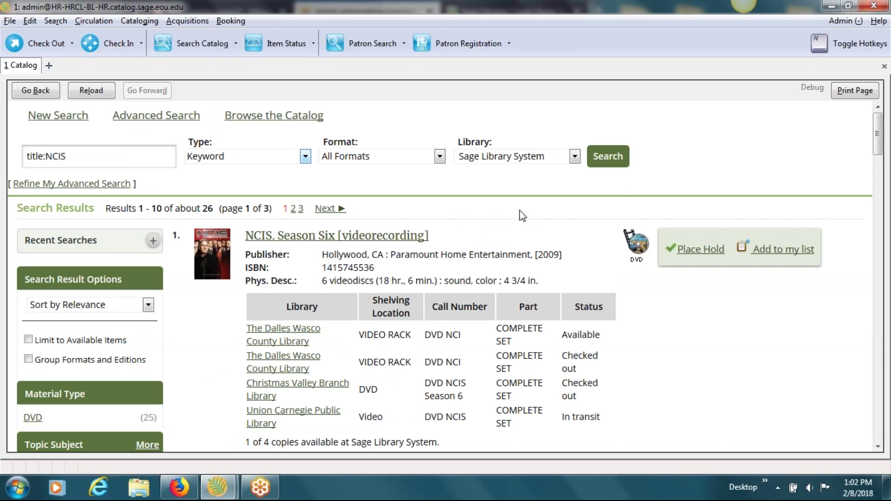
Step: Review the first page of NCIS results, comparing the part labels each library gives its DVD copies
scroll(521, 214, "down", 3)
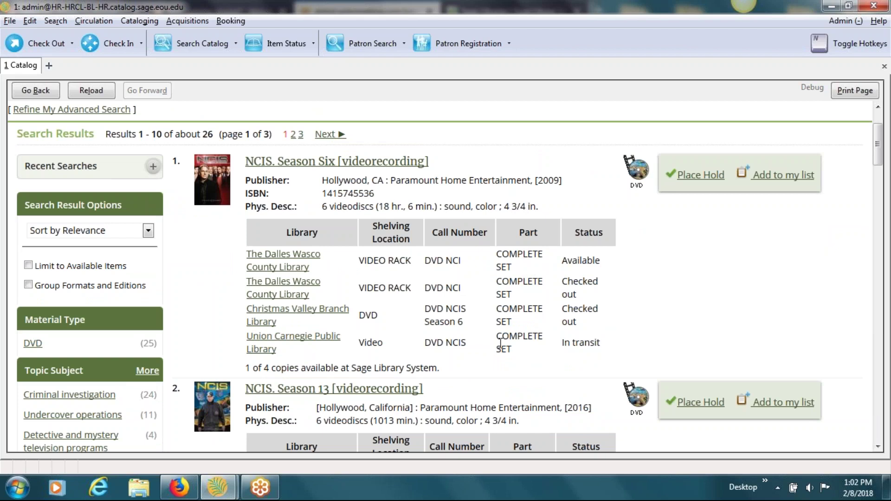
scroll(517, 264, "down", 2)
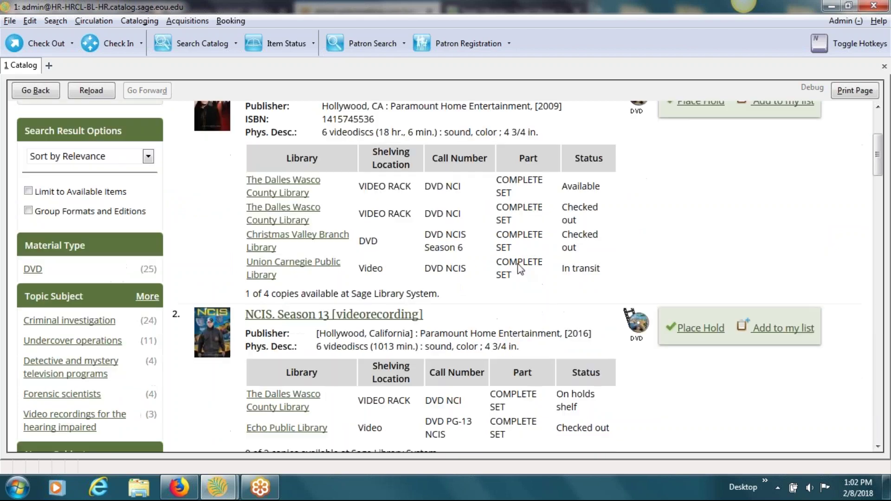
scroll(527, 294, "down", 5)
scroll(532, 291, "down", 2)
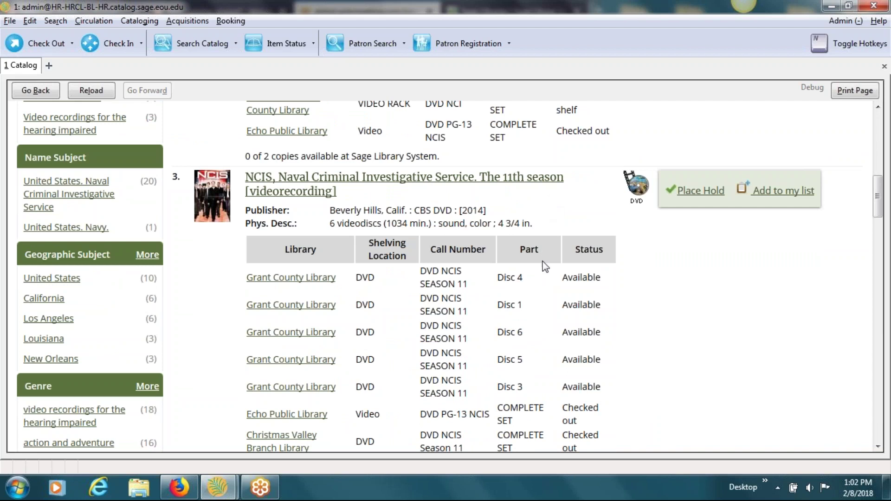
scroll(542, 290, "down", 2)
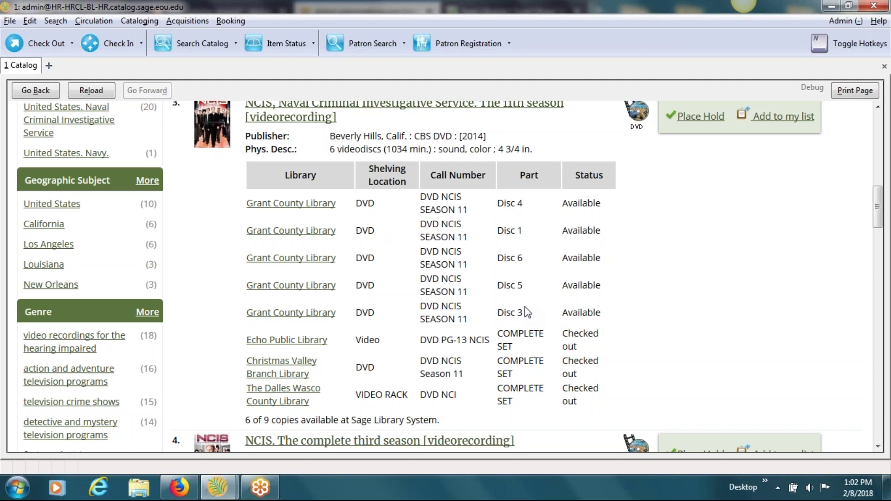
scroll(527, 313, "down", 2)
scroll(527, 301, "down", 4)
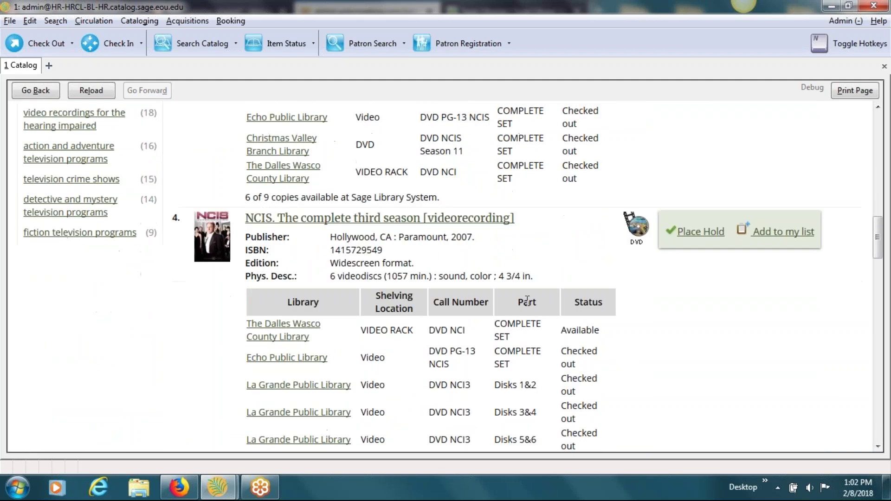
scroll(527, 301, "down", 2)
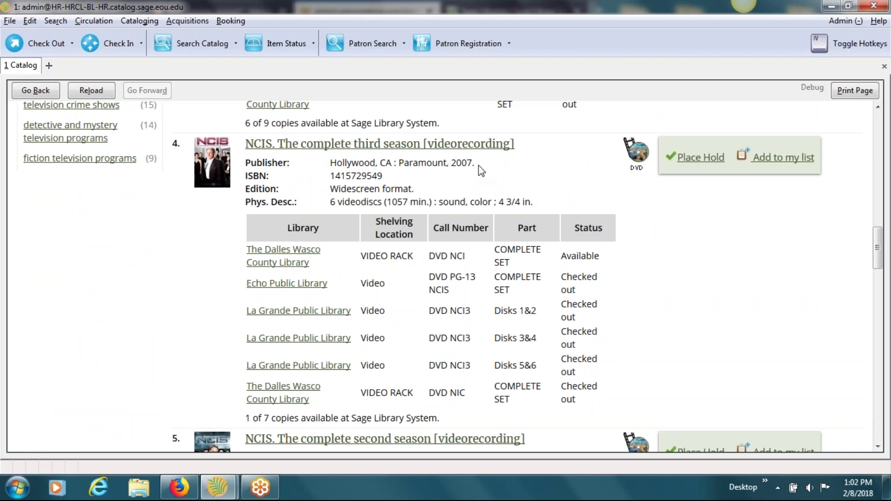
scroll(547, 161, "down", 6)
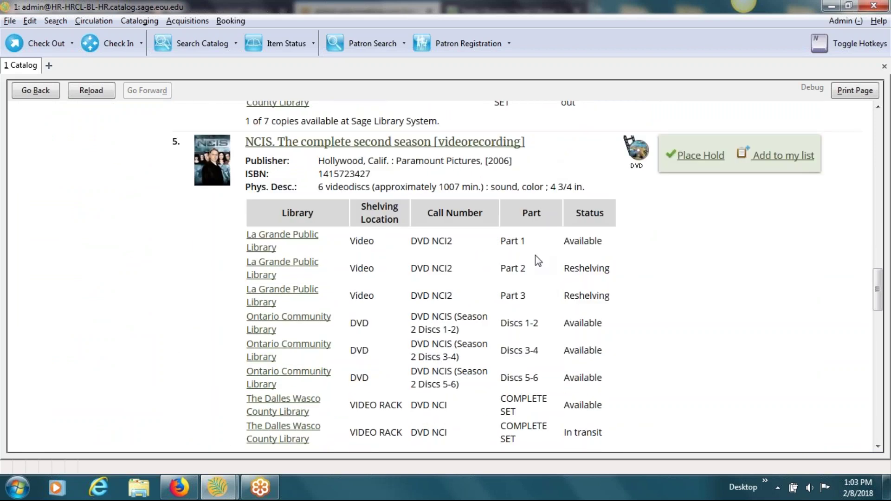
scroll(539, 260, "down", 2)
scroll(446, 274, "down", 5)
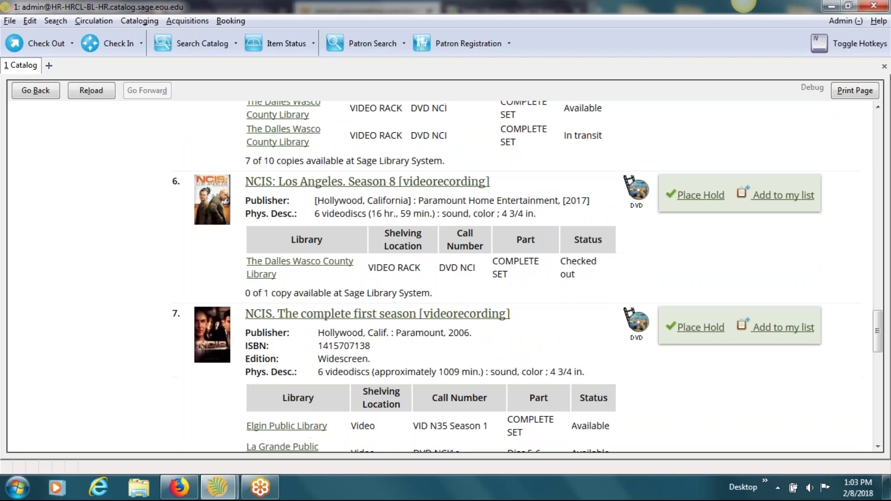
scroll(527, 276, "down", 10)
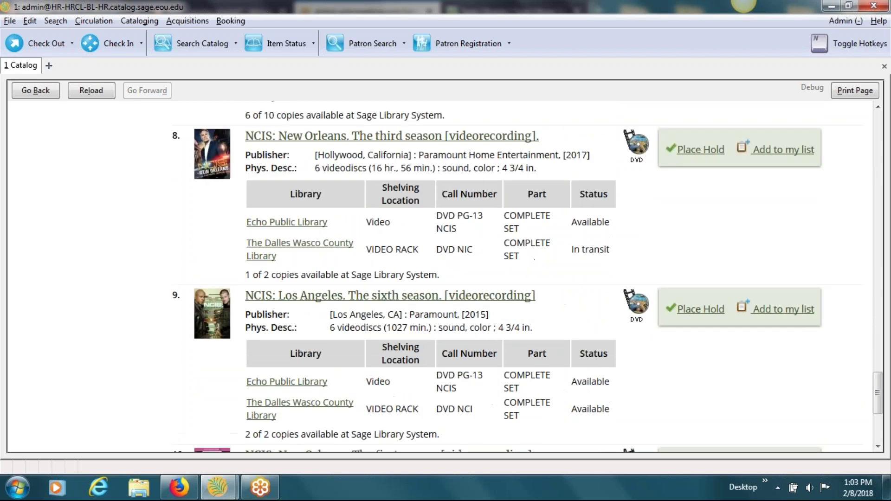
scroll(446, 276, "down", 3)
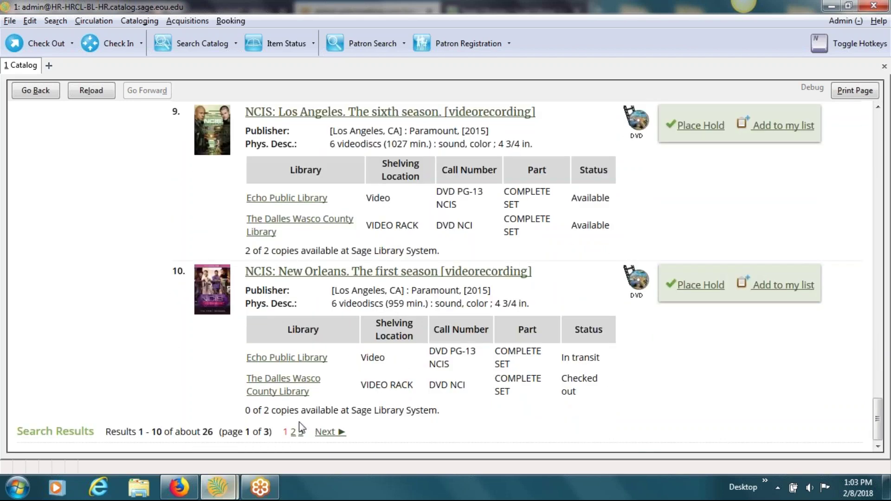
Step: Go to the second page of NCIS results and check which copies have part labels
left_click(325, 435)
scroll(450, 209, "down", 3)
scroll(449, 209, "down", 5)
scroll(449, 208, "up", 5)
scroll(450, 256, "down", 10)
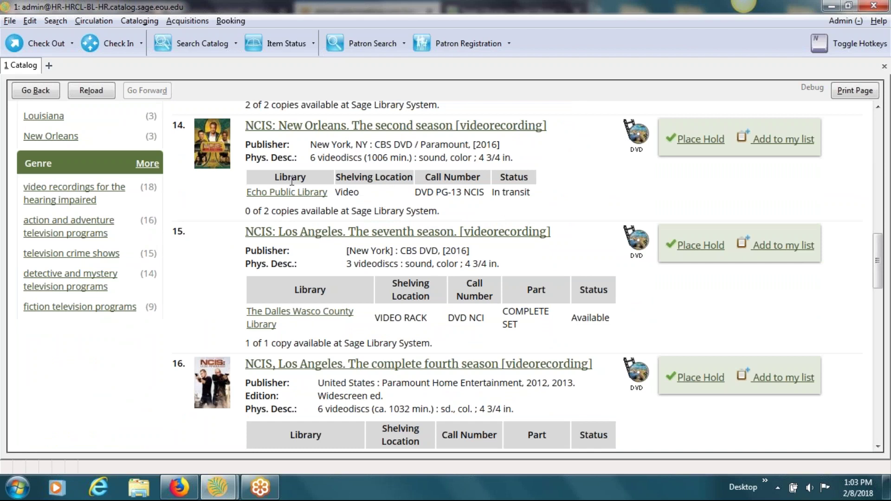
scroll(393, 178, "down", 5)
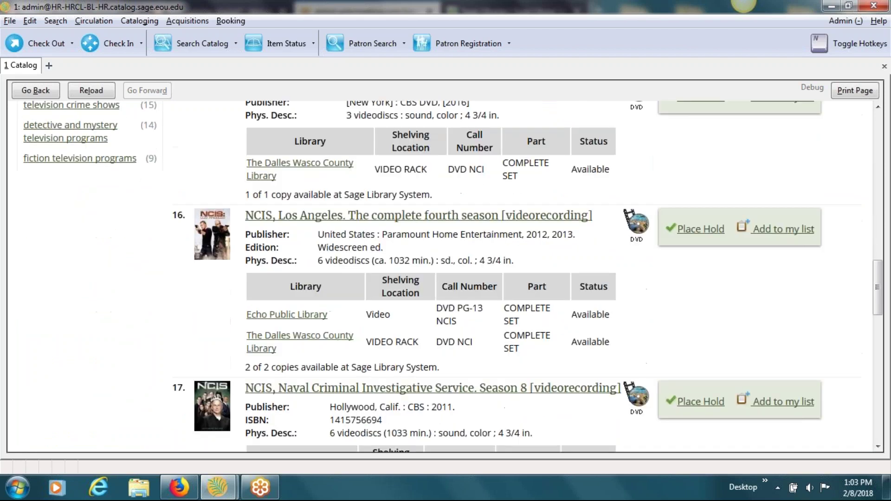
scroll(430, 277, "down", 14)
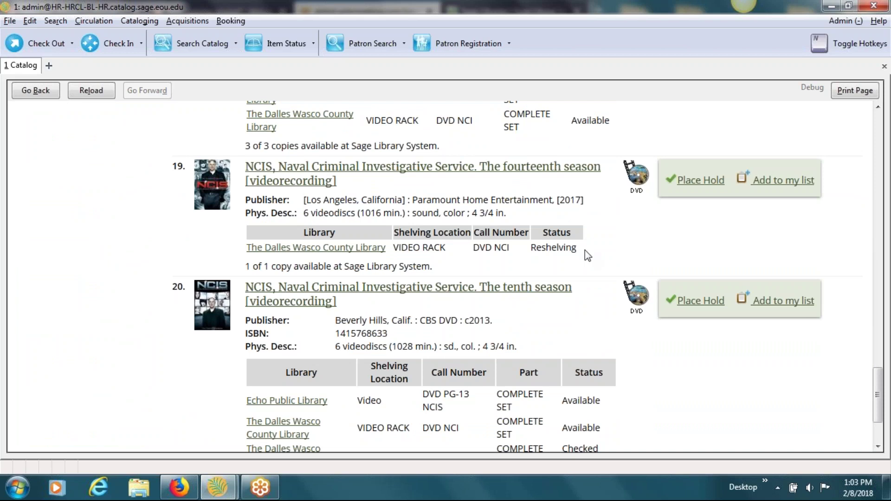
scroll(588, 256, "down", 3)
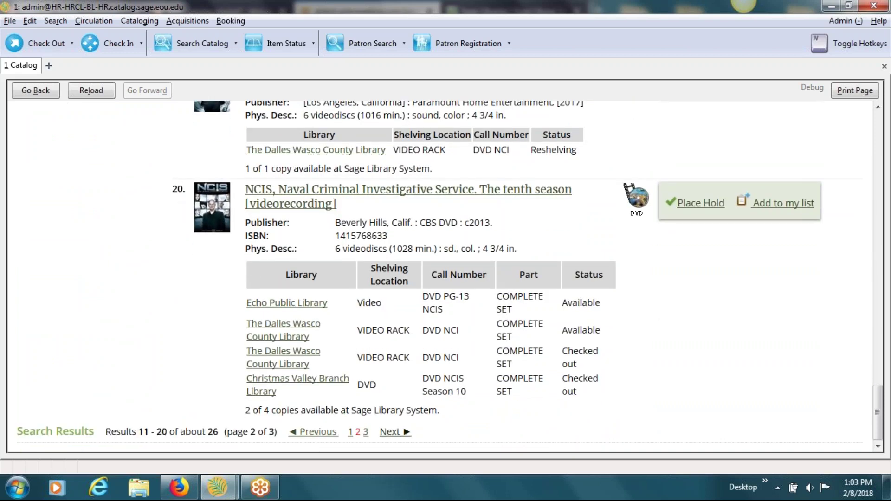
Step: Go to the third page of NCIS results and compare the copies' part labels, including the 4th and 5th seasons
left_click(394, 431)
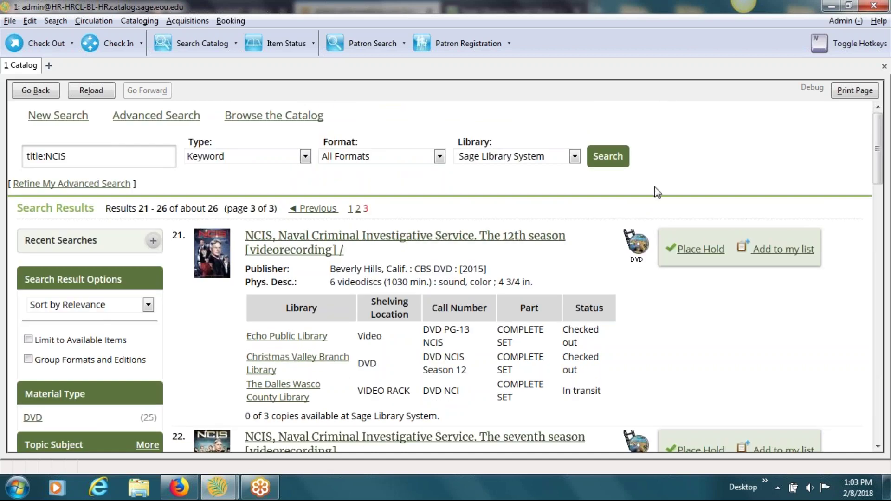
scroll(474, 302, "down", 10)
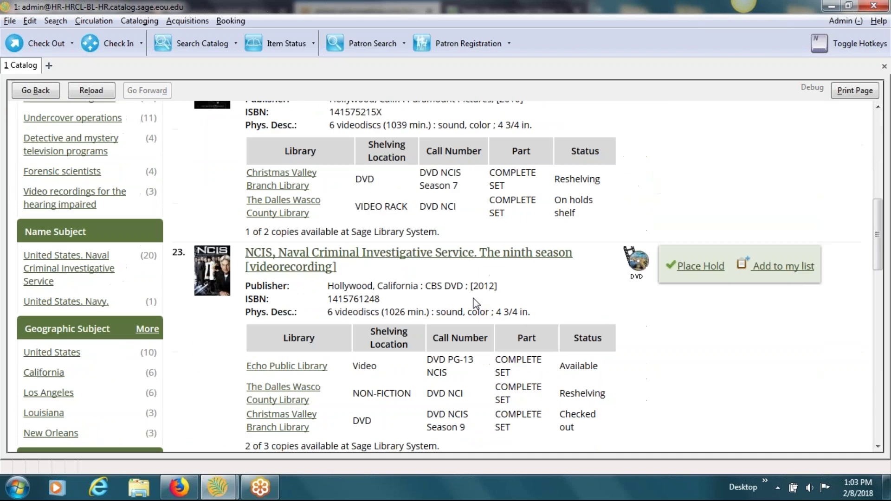
scroll(475, 291, "down", 10)
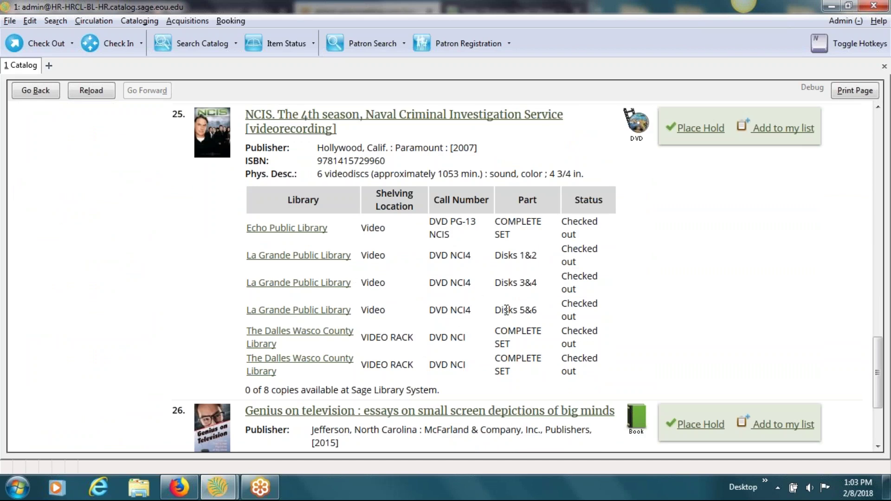
scroll(502, 309, "down", 5)
scroll(497, 300, "up", 5)
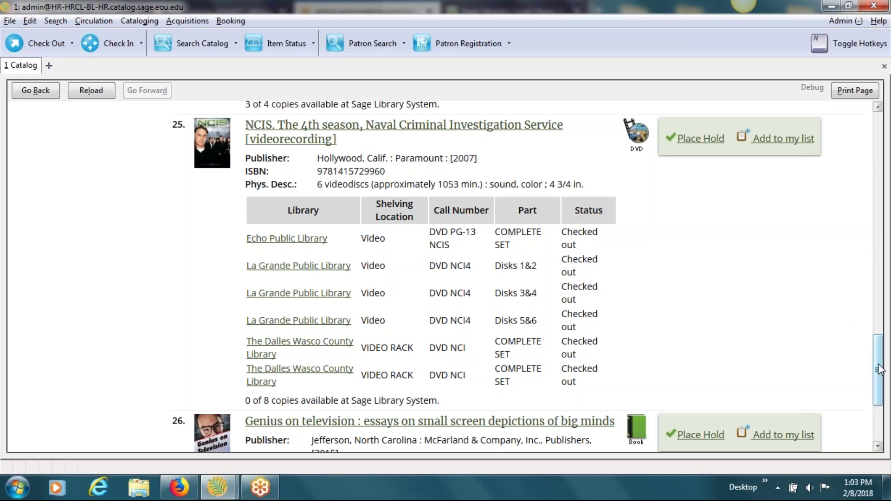
left_click_drag(879, 371, 876, 326)
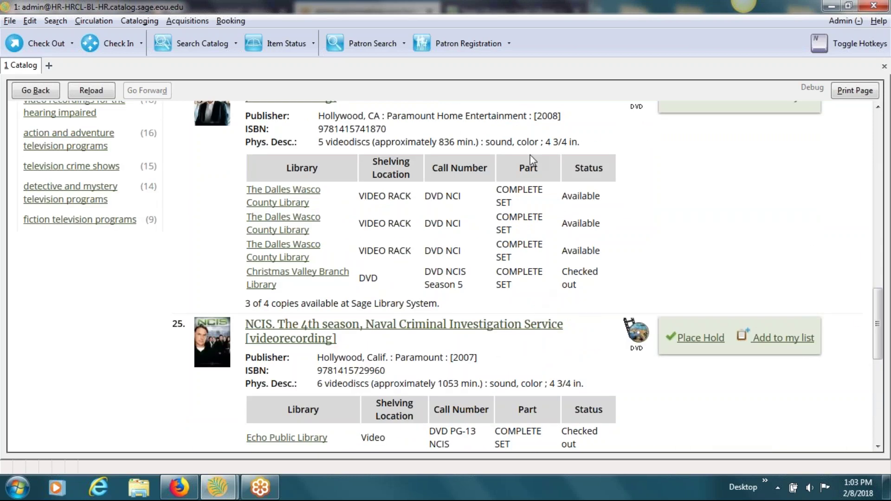
left_click_drag(877, 324, 886, 91)
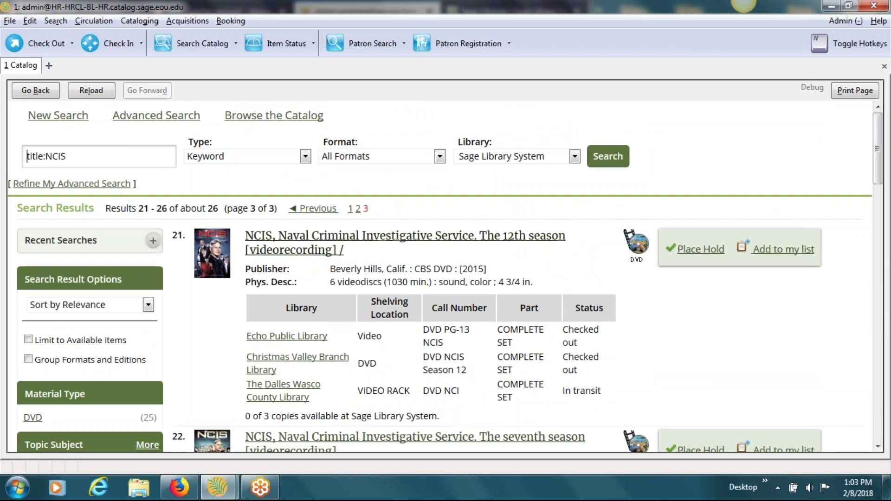
Step: Open the record for NCIS The 12th season and show its monograph parts for management
left_click(424, 237)
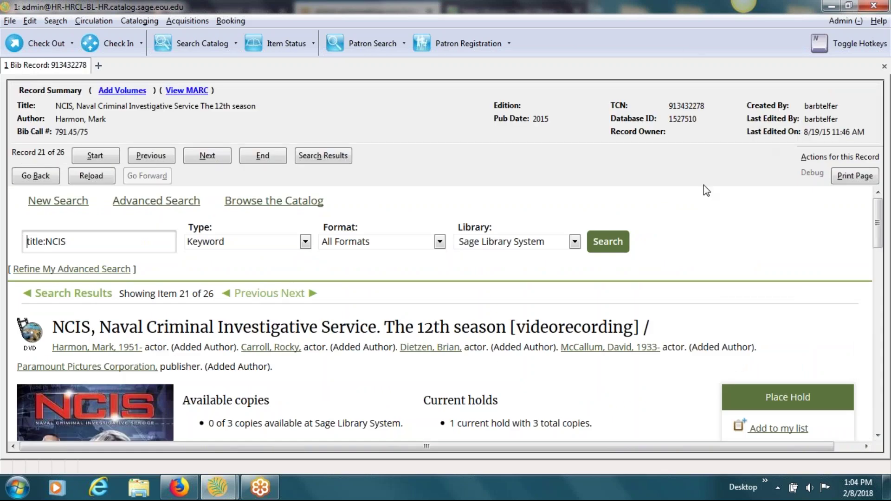
left_click(831, 158)
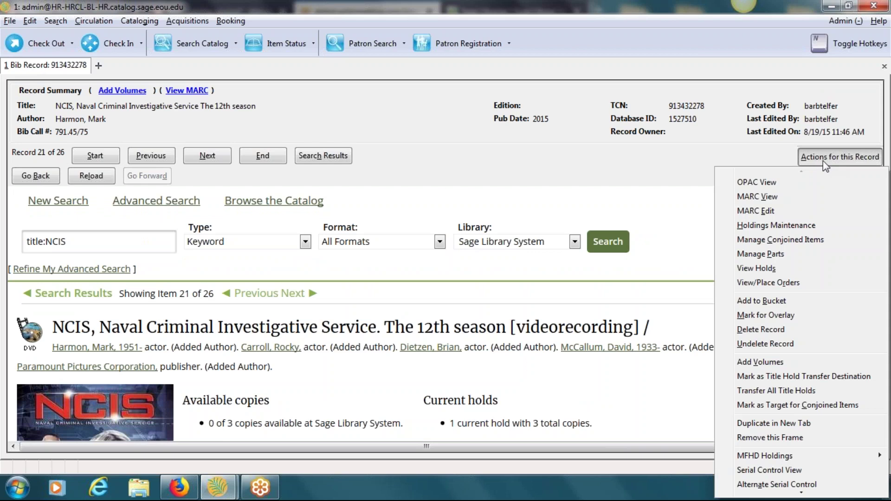
left_click(771, 255)
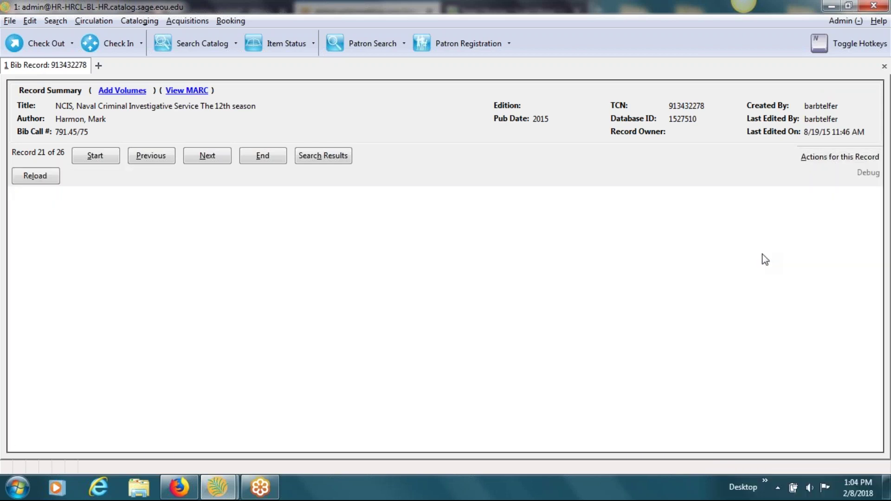
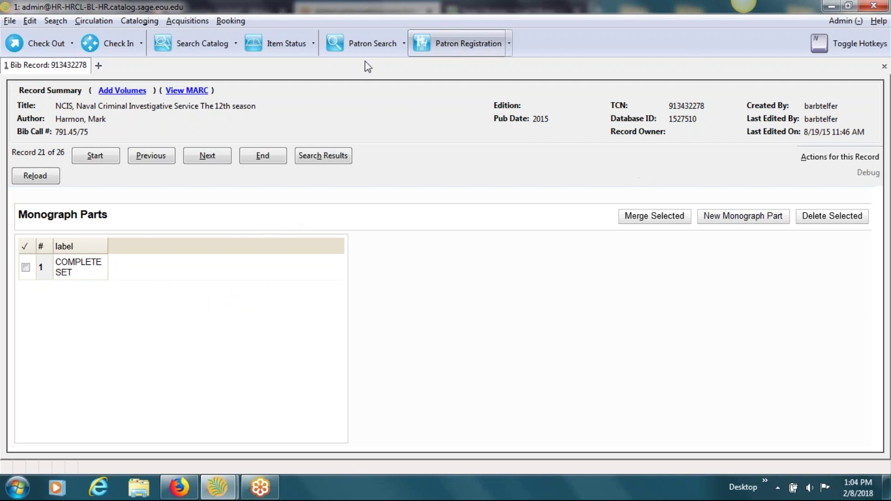
Step: Search the catalog for the title "a place to call home" and limit the results to DVD material
left_click(188, 44)
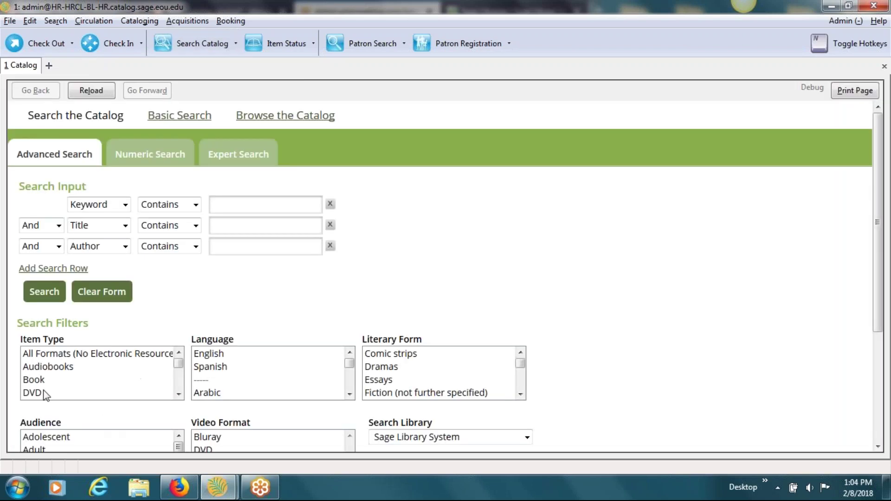
left_click(243, 230)
type("a place to call home")
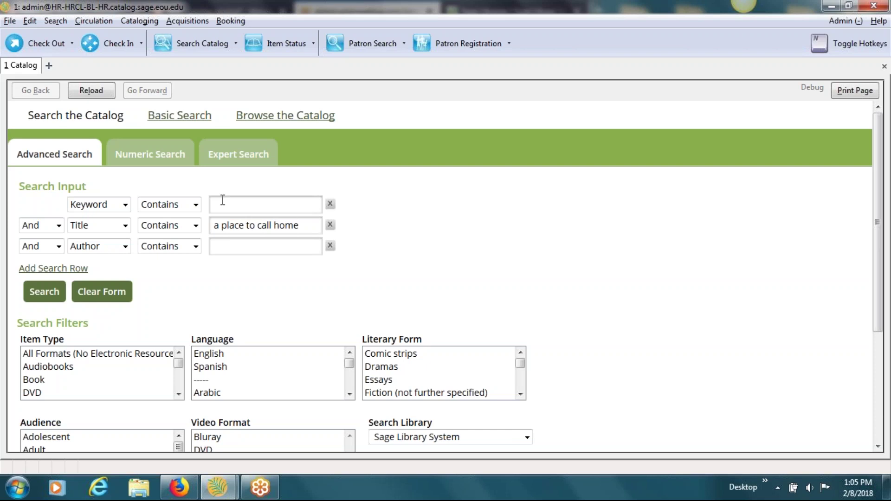
key("Return")
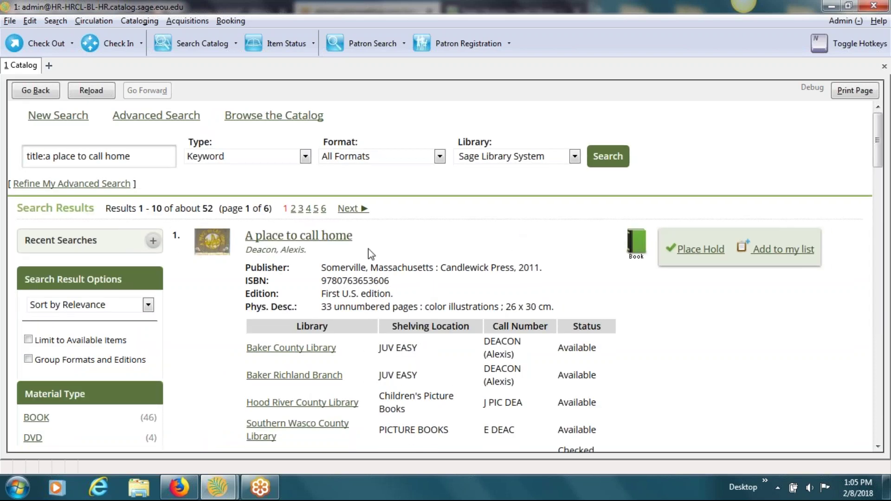
scroll(787, 142, "down", 3)
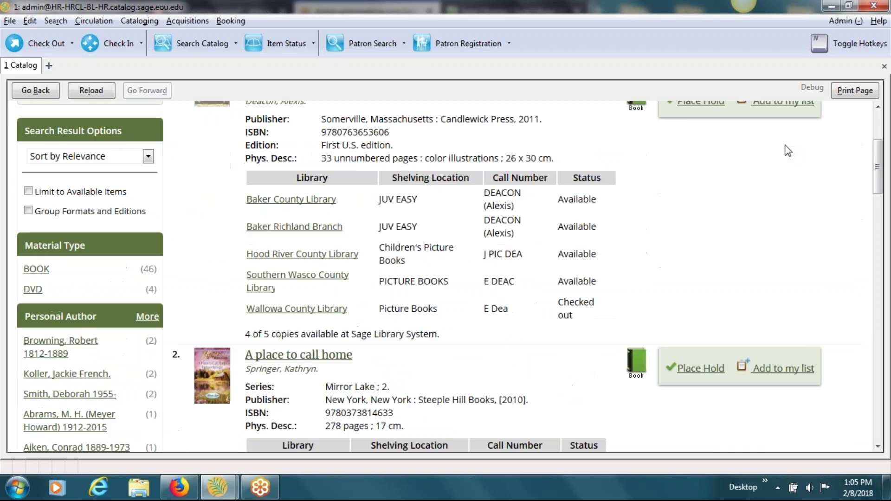
left_click(31, 293)
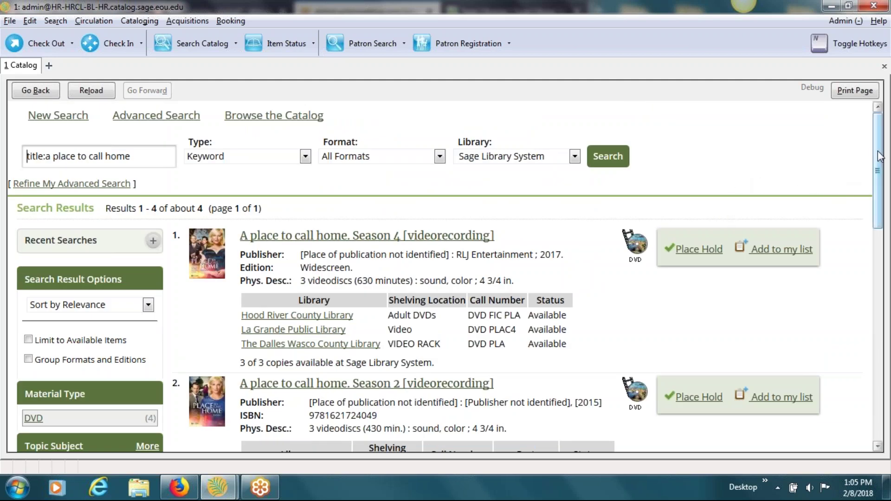
Step: Examine the DVD results for A place to call home, comparing the Season 2 copies' part labels across libraries
scroll(880, 156, "down", 3)
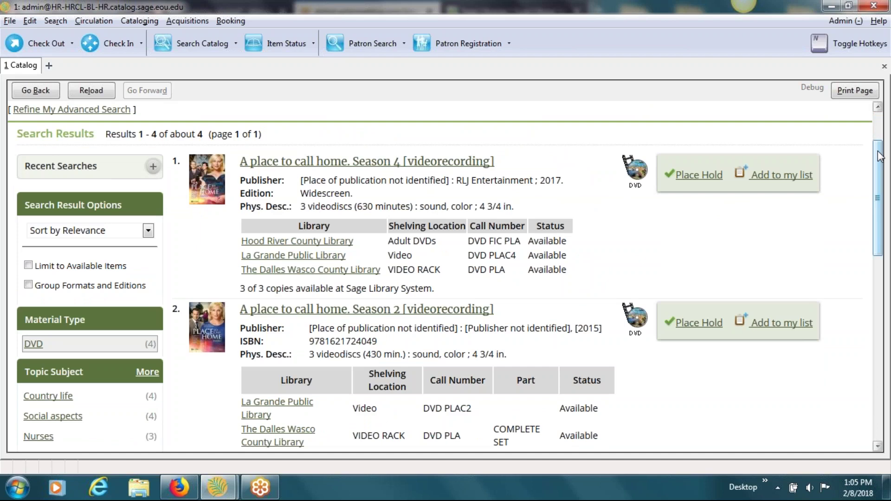
scroll(881, 156, "down", 3)
scroll(880, 156, "up", 3)
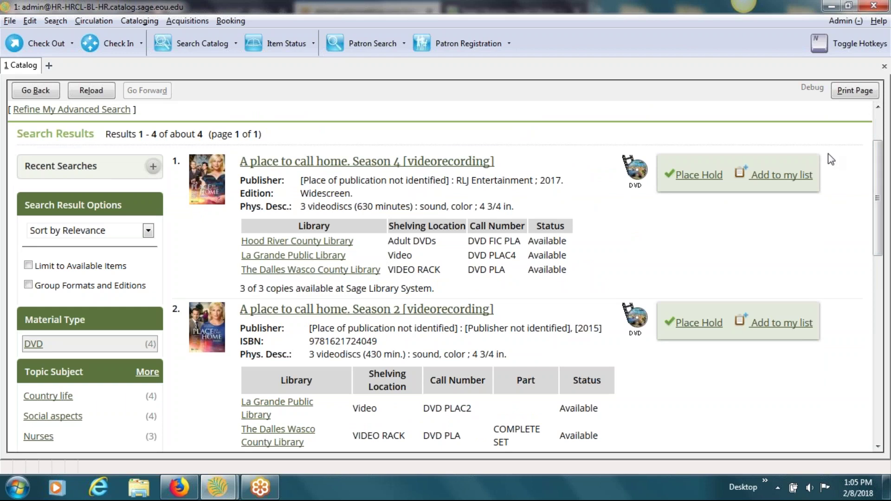
left_click_drag(877, 186, 878, 236)
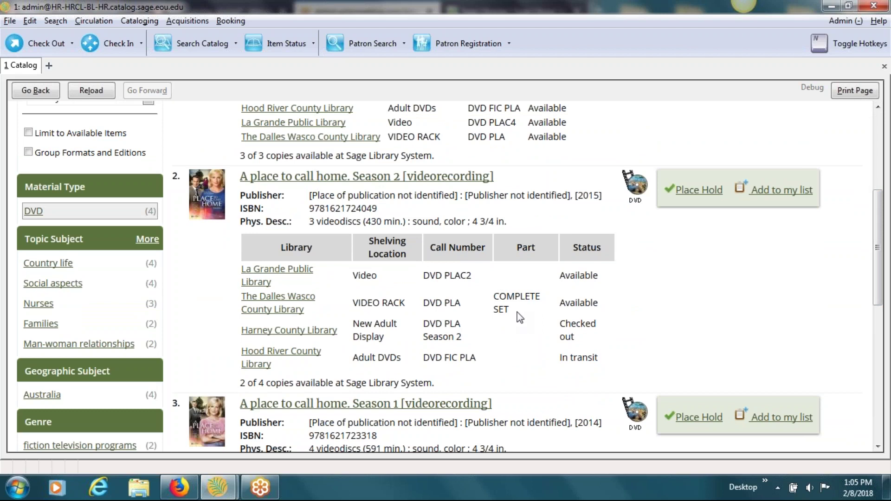
Step: Compare part labels on the remaining seasons, and open the holdings maintenance of the A place to call home Season 2 record
scroll(450, 281, "down", 3)
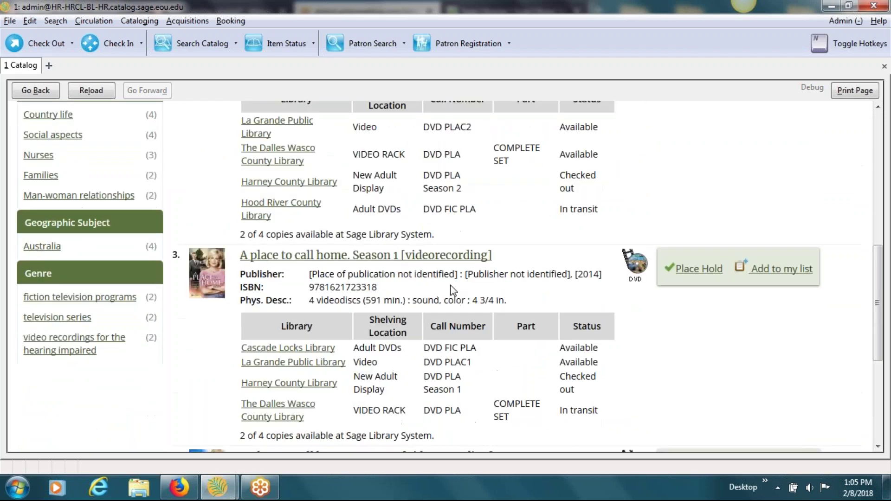
scroll(450, 294, "down", 4)
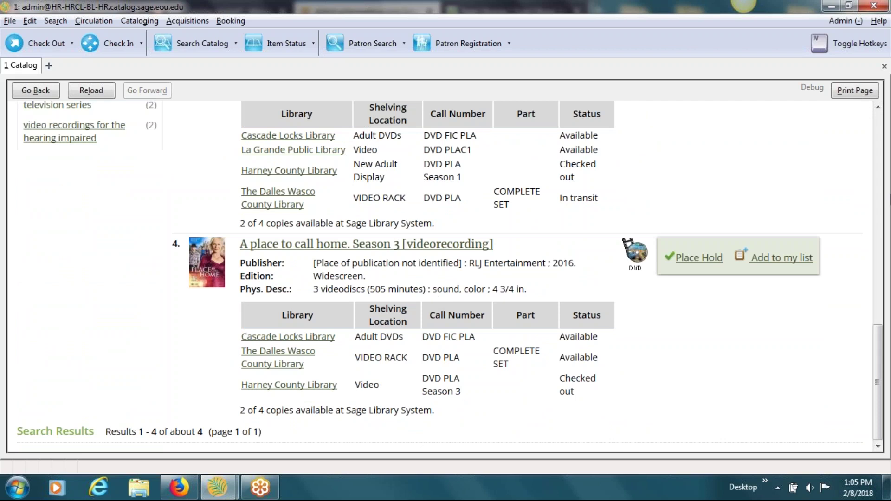
left_click_drag(880, 369, 889, 239)
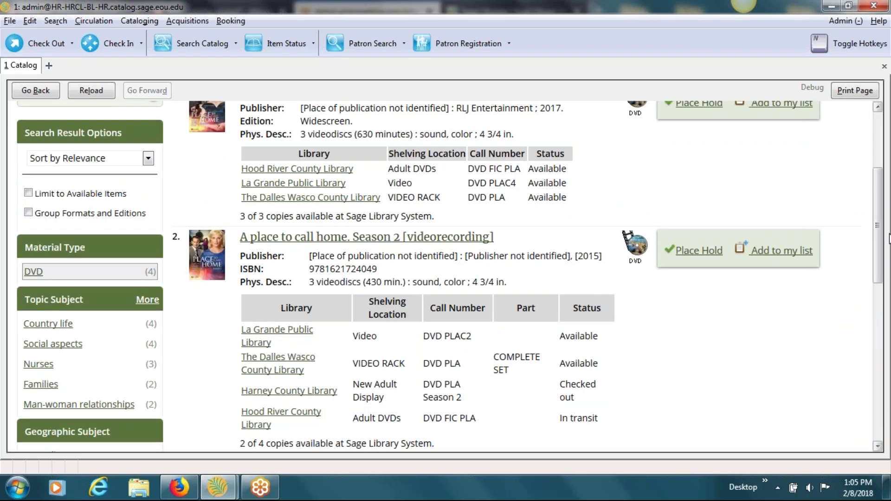
left_click_drag(889, 240, 890, 239)
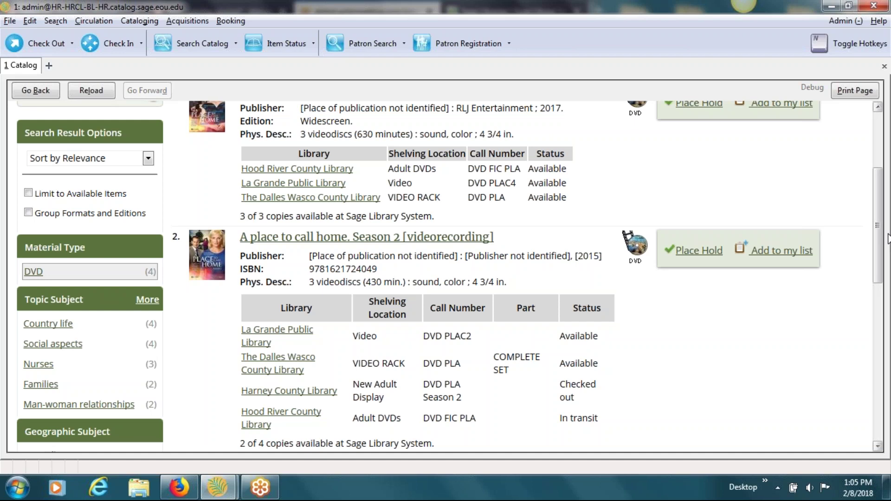
left_click(301, 239)
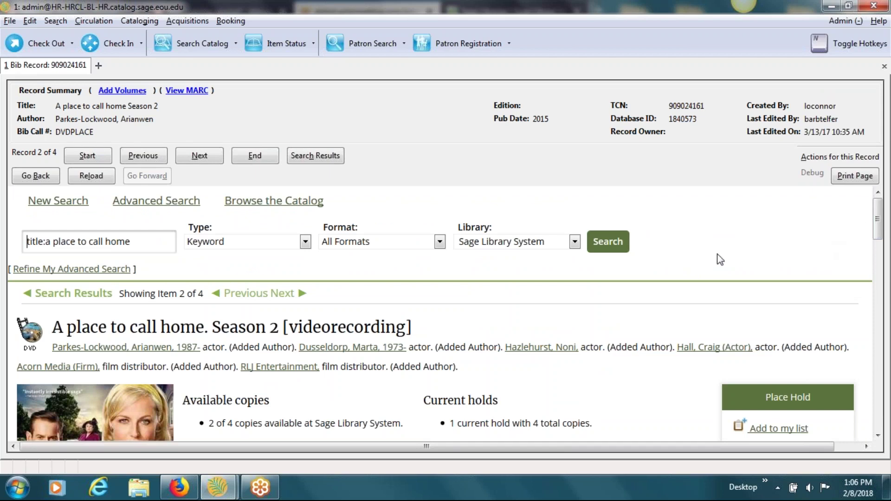
left_click(810, 160)
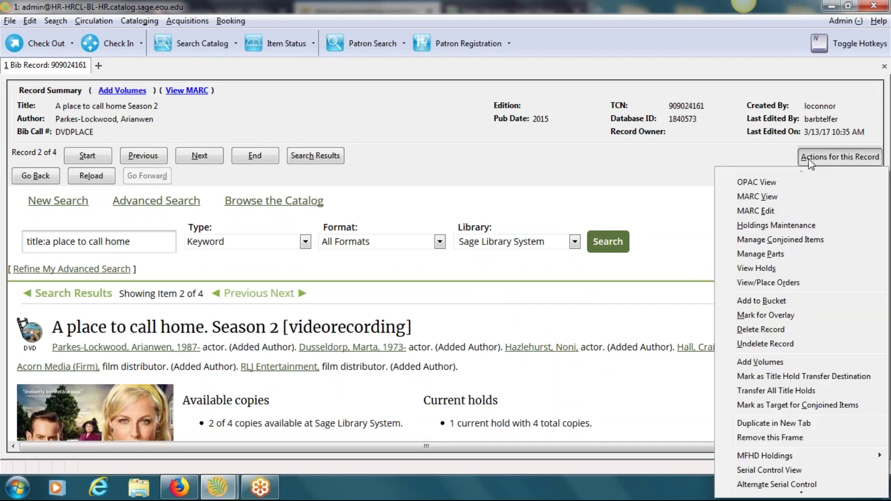
left_click(768, 227)
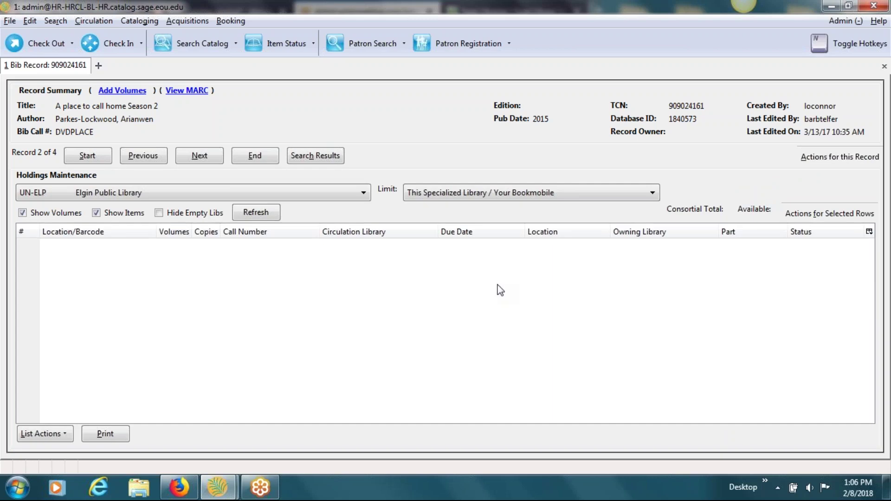
Step: Show the Season 2 holdings of La Grande Public Library (UN-LPL)
left_click(356, 195)
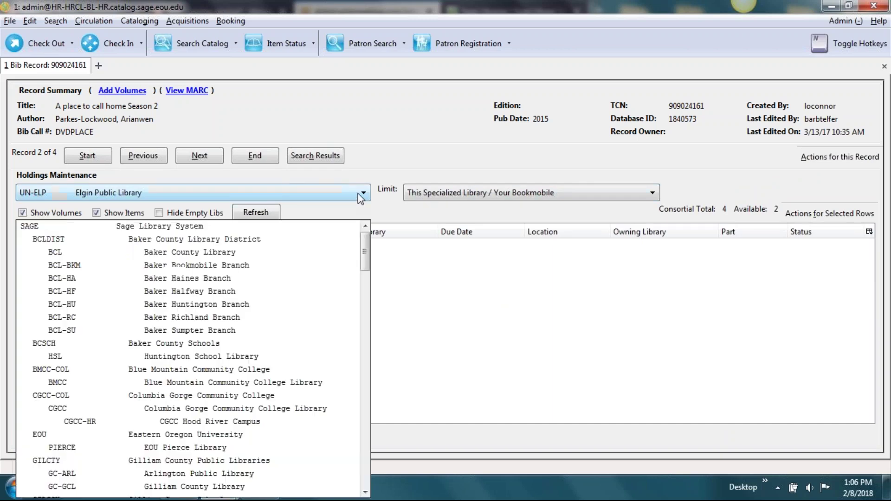
left_click_drag(366, 256, 364, 423)
left_click(294, 379)
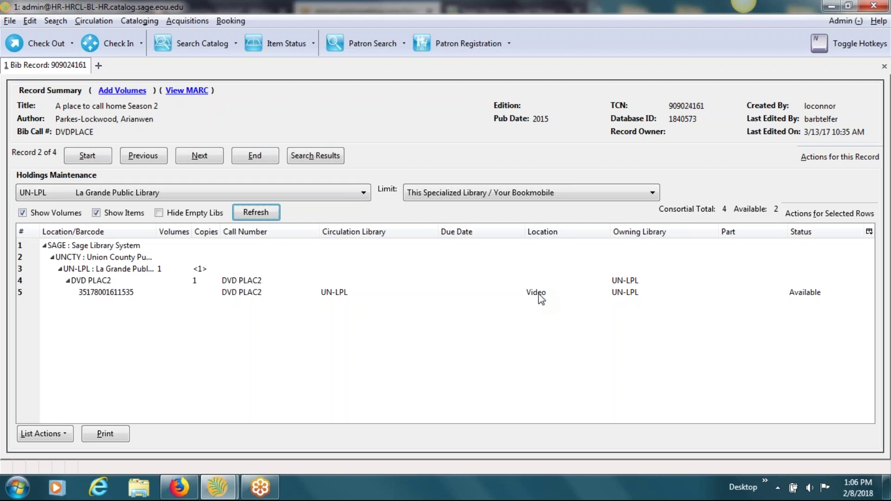
Step: Use Replace Barcode on La Grande's DVD PLAC2 copy to assign the part COMPLETE SET, and update the item
left_click(539, 293)
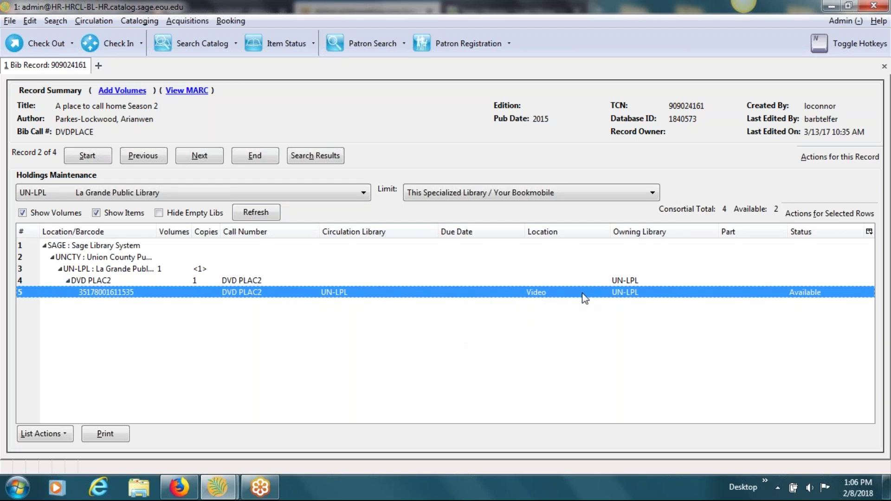
left_click(820, 212)
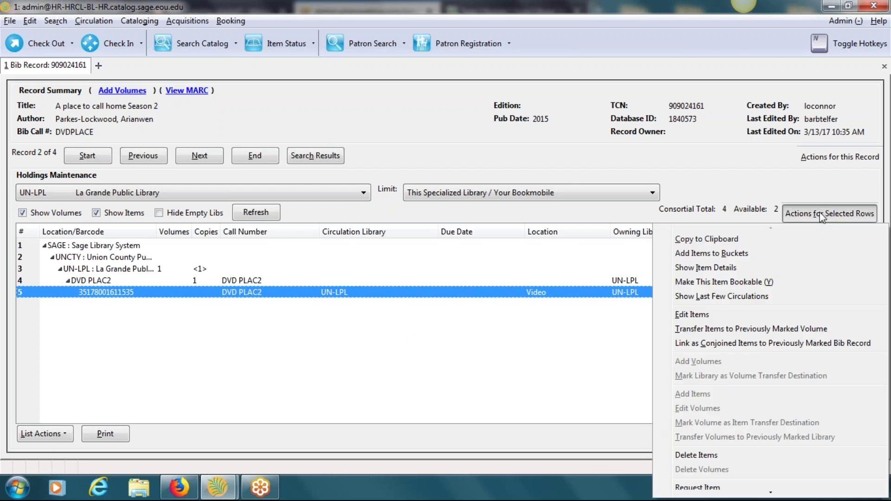
scroll(750, 479, "down", 3)
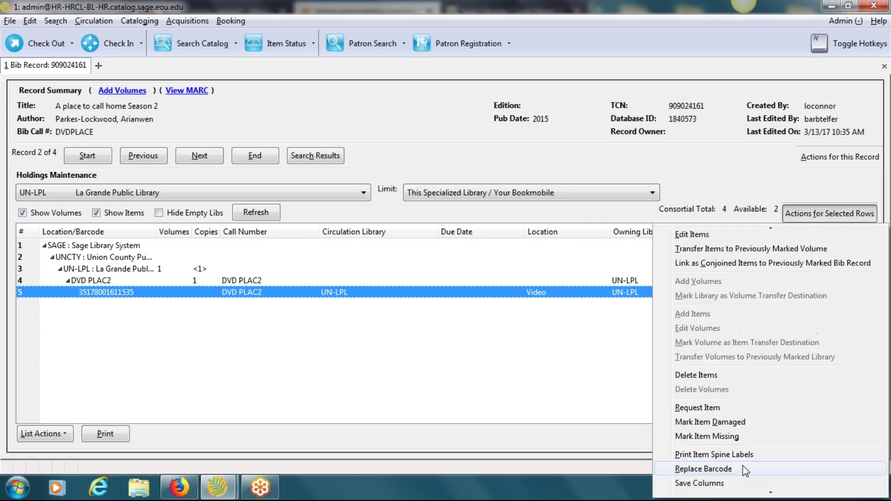
left_click(715, 469)
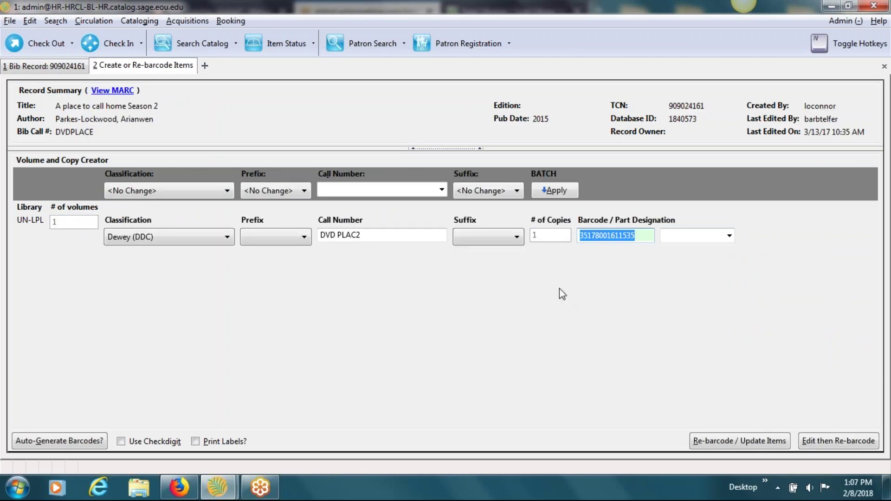
left_click(730, 237)
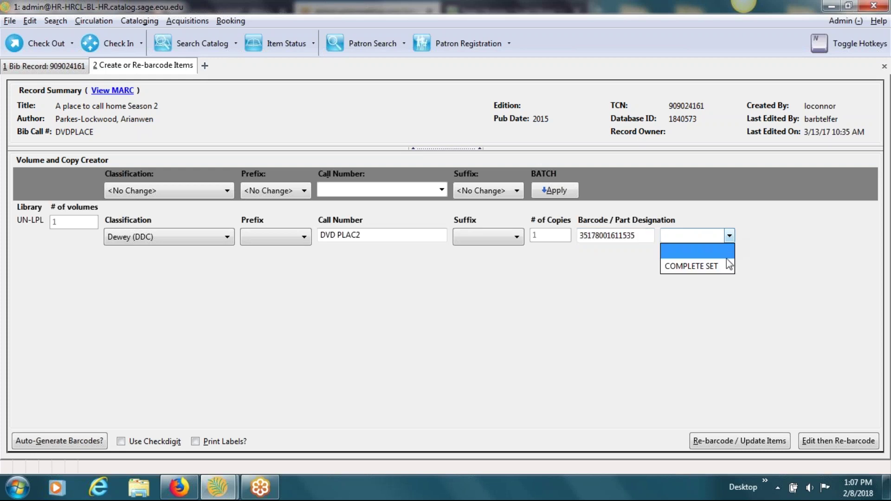
left_click(694, 267)
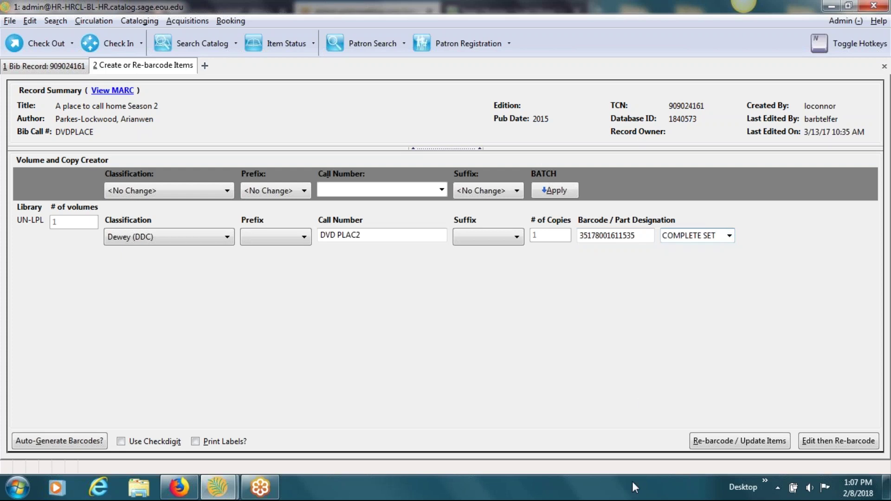
left_click(728, 446)
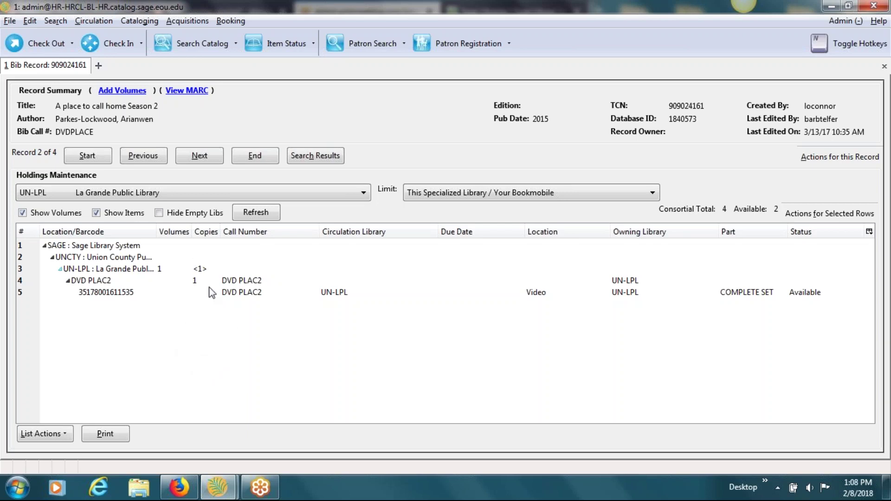
Step: Switch the Season 2 record to its OPAC view and check the part labels in the copy table
left_click(810, 158)
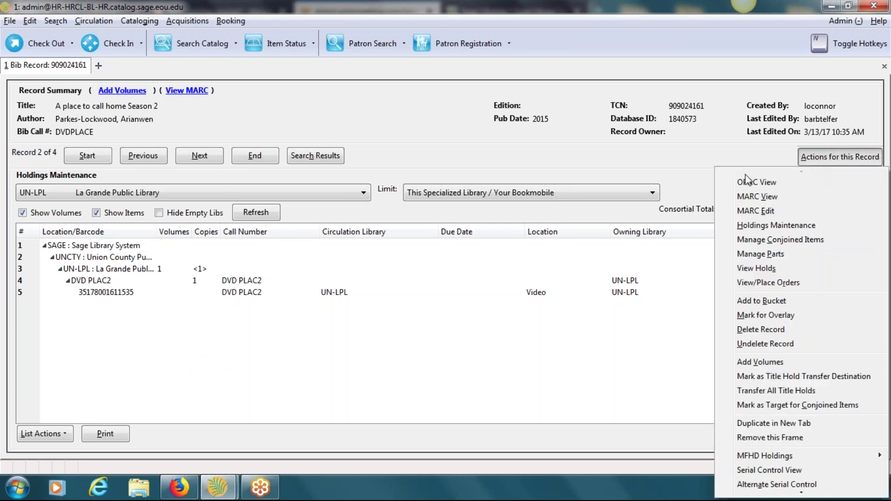
left_click(750, 183)
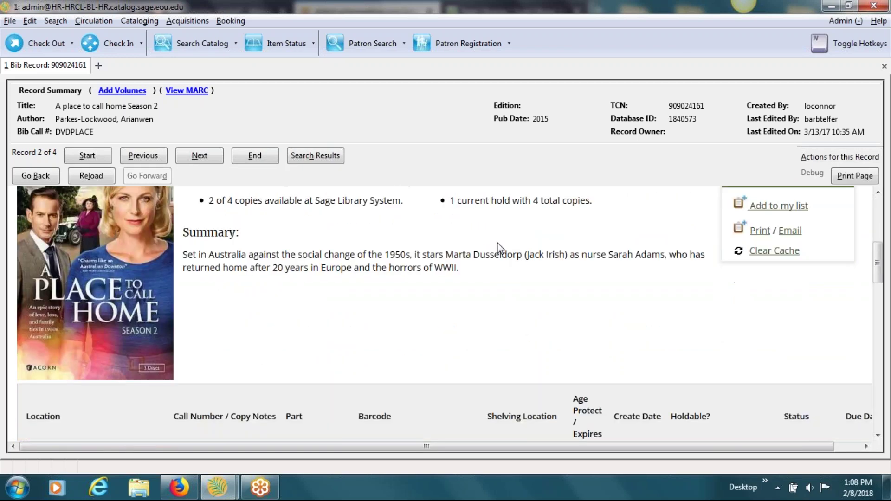
scroll(499, 246, "down", 5)
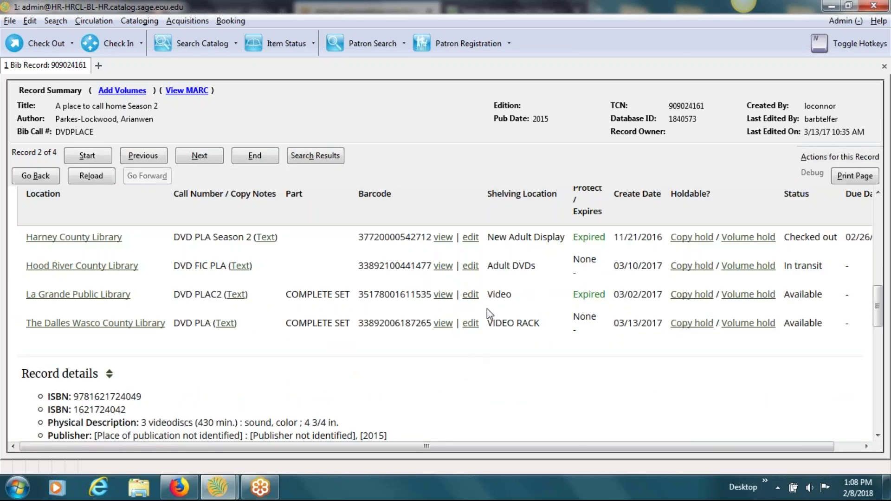
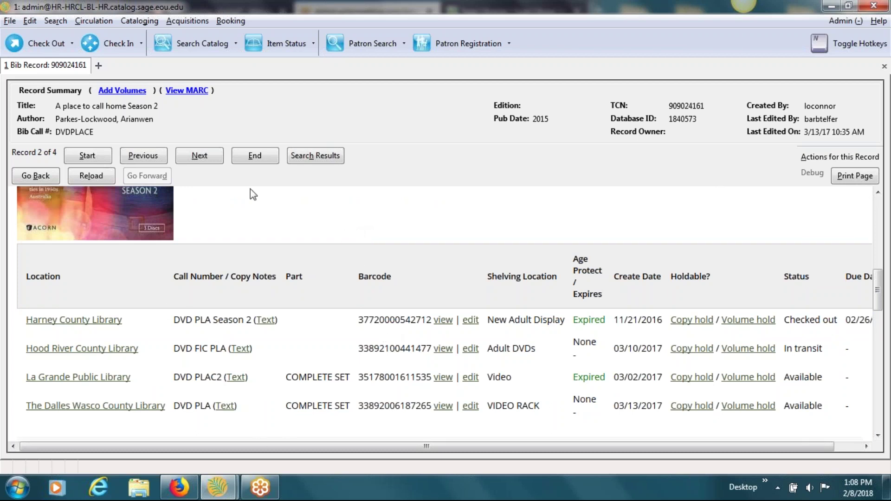
Step: Search the catalog in a new tab for the title "oregon drivers manual"
left_click(100, 66)
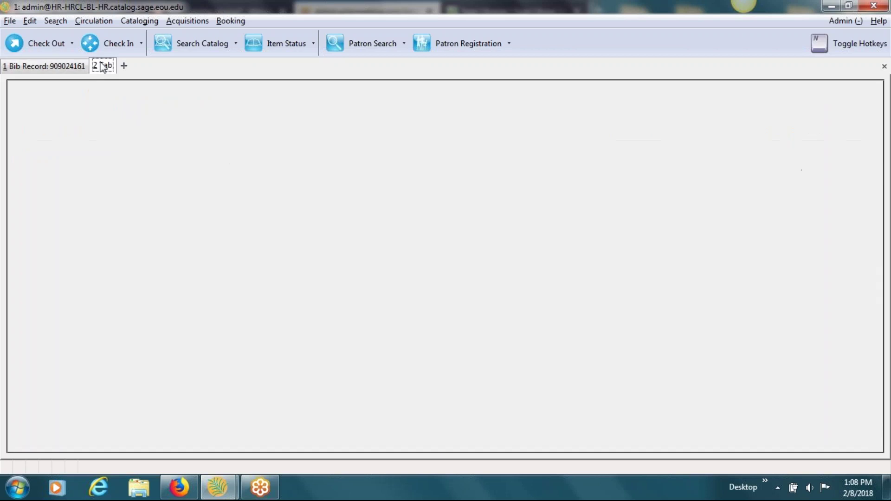
left_click(202, 43)
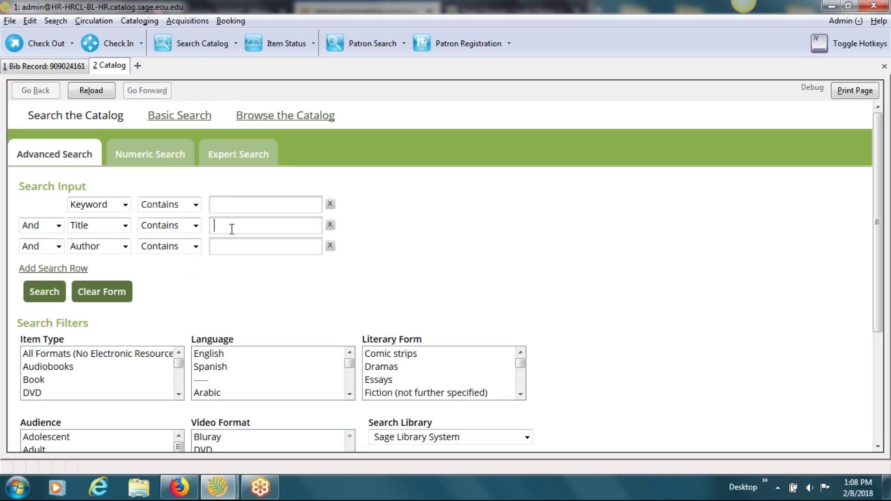
left_click(231, 224)
type("p")
key("BackSpace")
type("oregon driver manu")
key("BackSpace")
key("BackSpace")
key("BackSpace")
key("BackSpace")
key("BackSpace")
type("s manual")
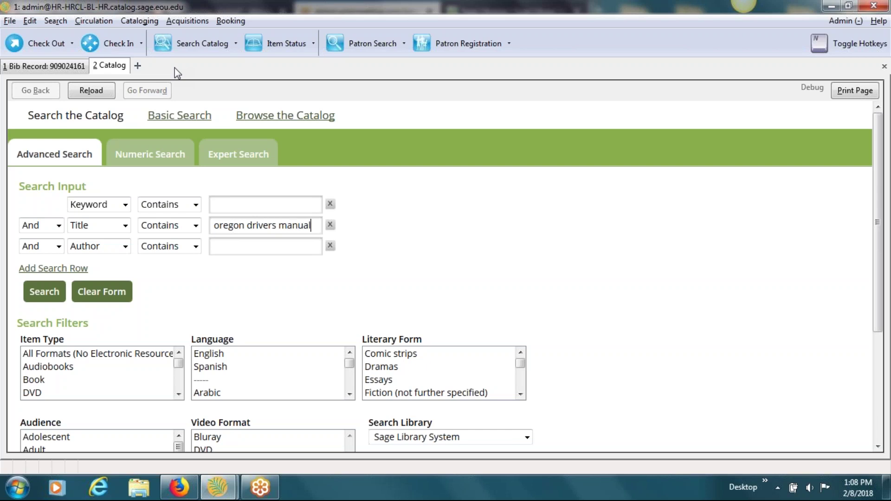
key("Return")
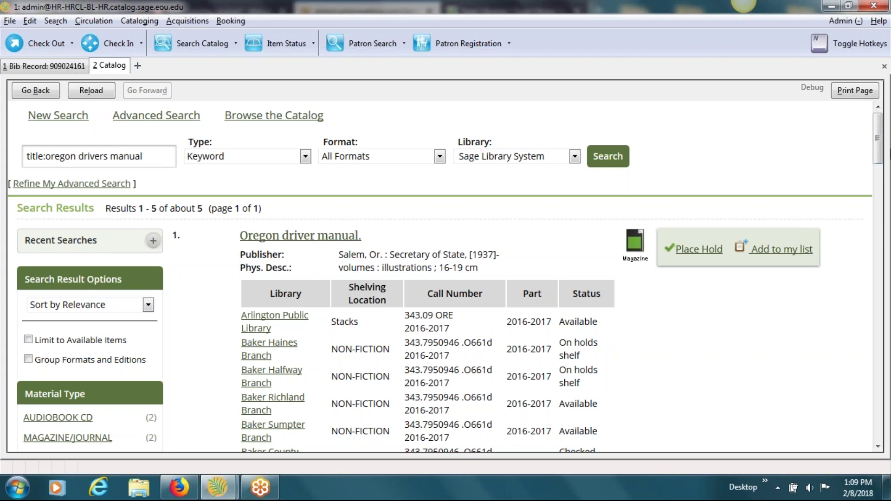
Step: Examine the call numbers and part labels of the Oregon driver manual copies across the libraries
left_click_drag(879, 153, 879, 190)
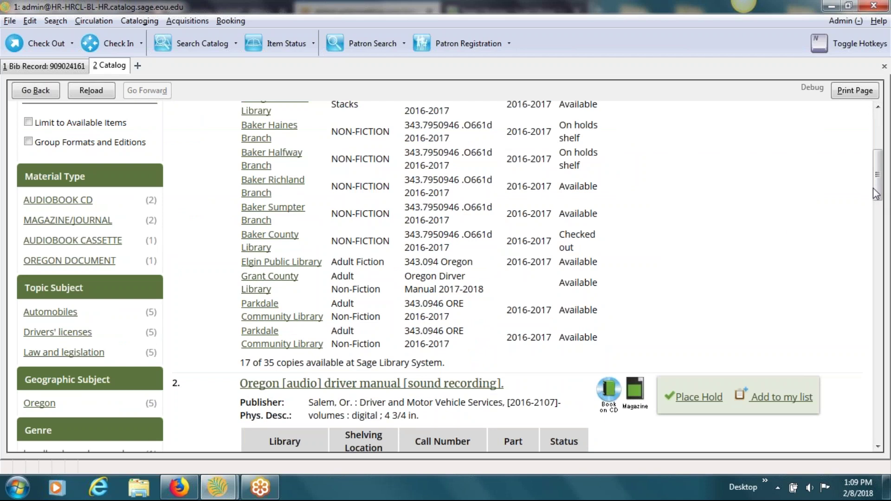
mouse_move(879, 193)
left_mouse_down()
mouse_move(880, 276)
mouse_move(878, 179)
left_mouse_up()
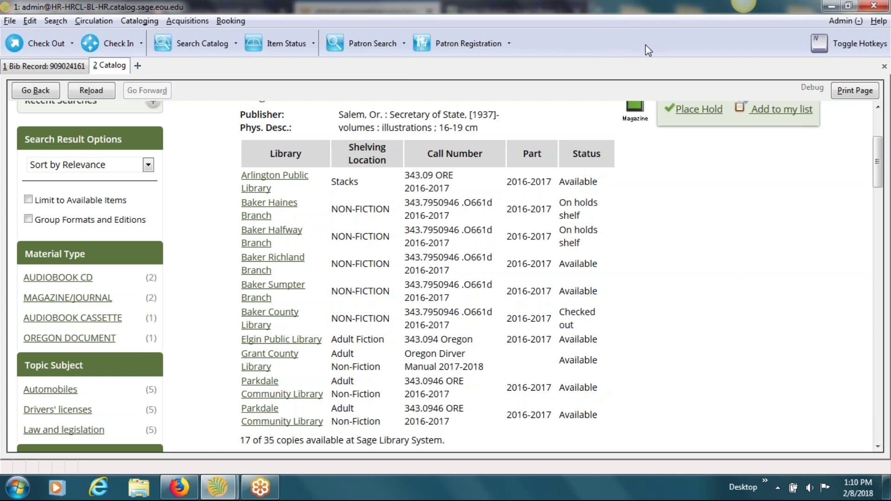
mouse_move(878, 163)
left_mouse_down()
mouse_move(878, 140)
mouse_move(879, 168)
left_mouse_up()
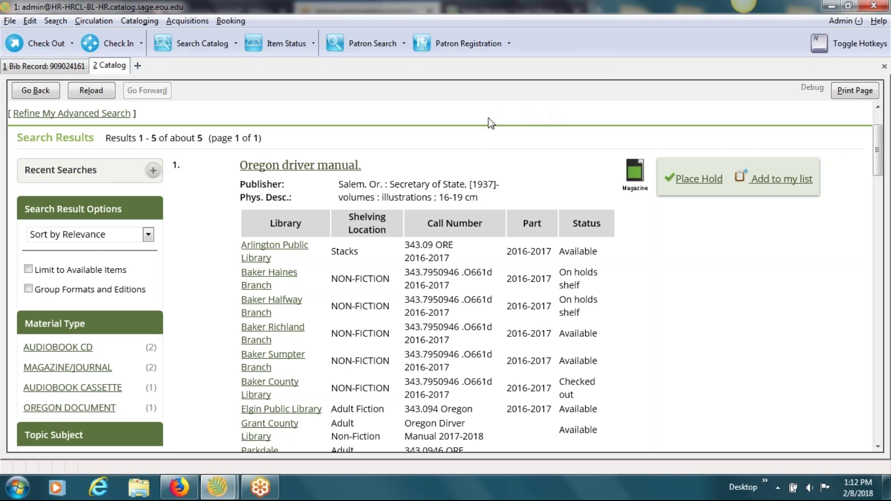
Step: Switch to Firefox and open the Cataloging page of the Sage Library System website
left_click(172, 496)
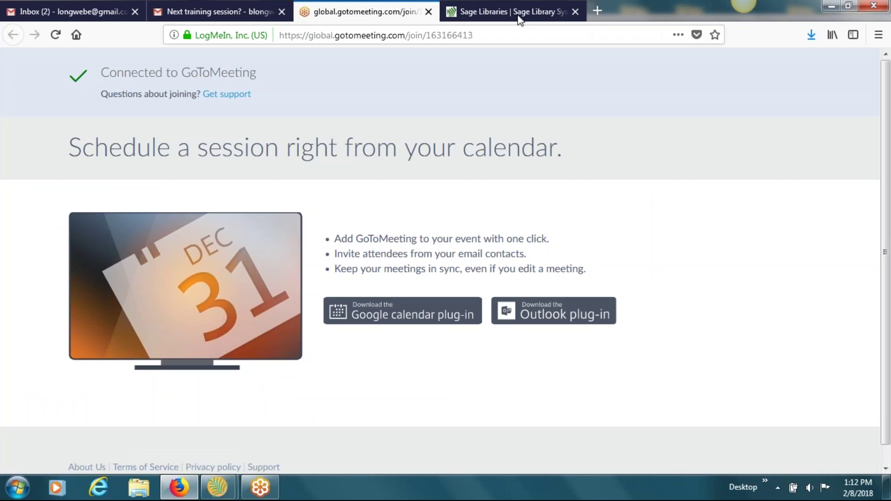
left_click(486, 9)
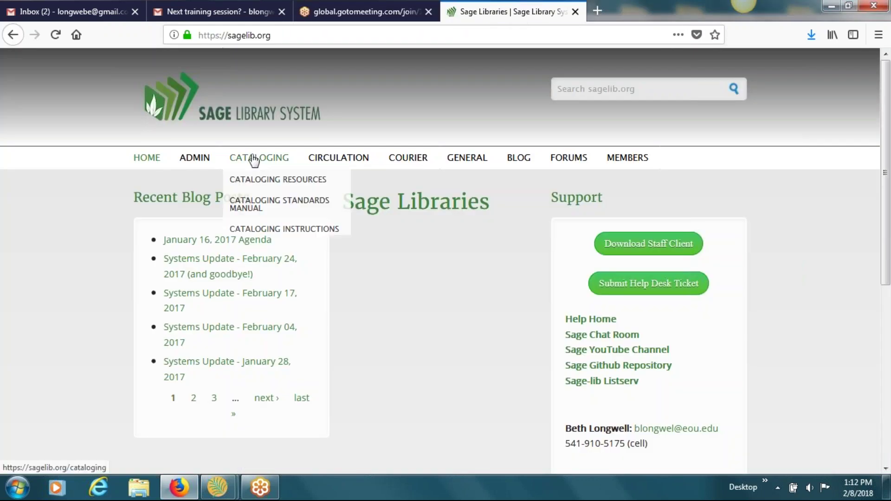
left_click(280, 166)
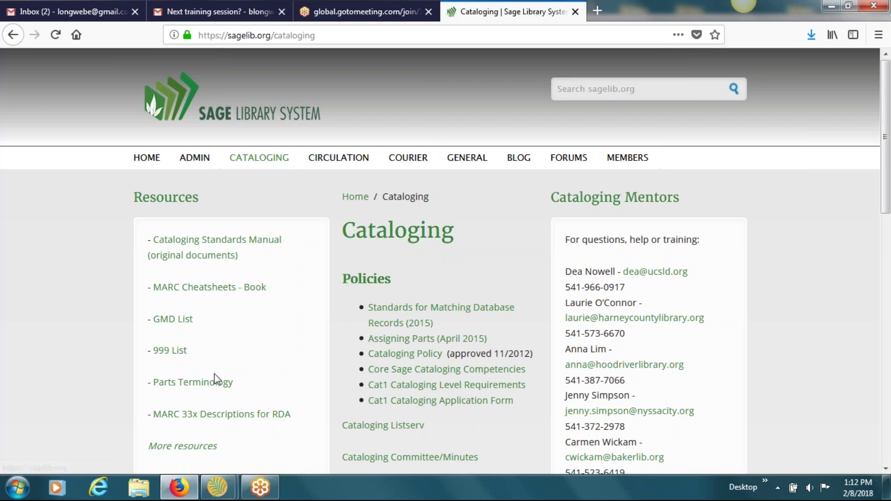
Step: Open the Parts Terminology document PartsTerms.docx in WordPad for viewing, and close it
left_click(188, 389)
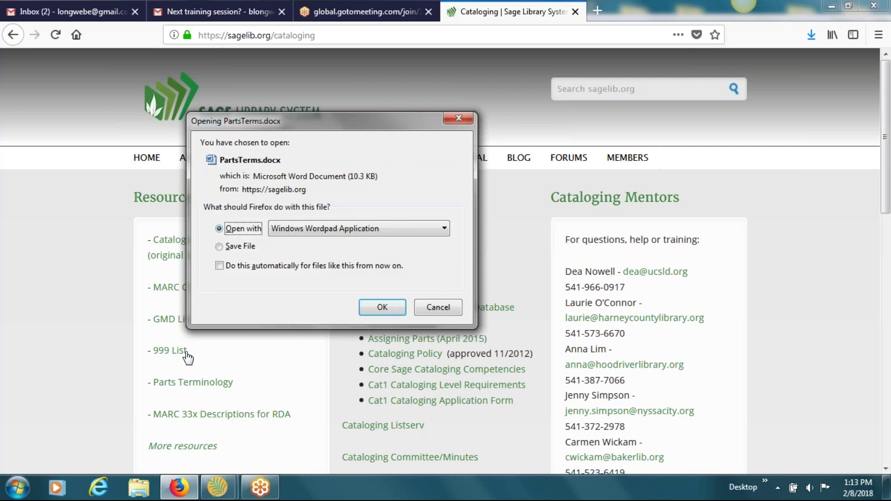
left_click(384, 308)
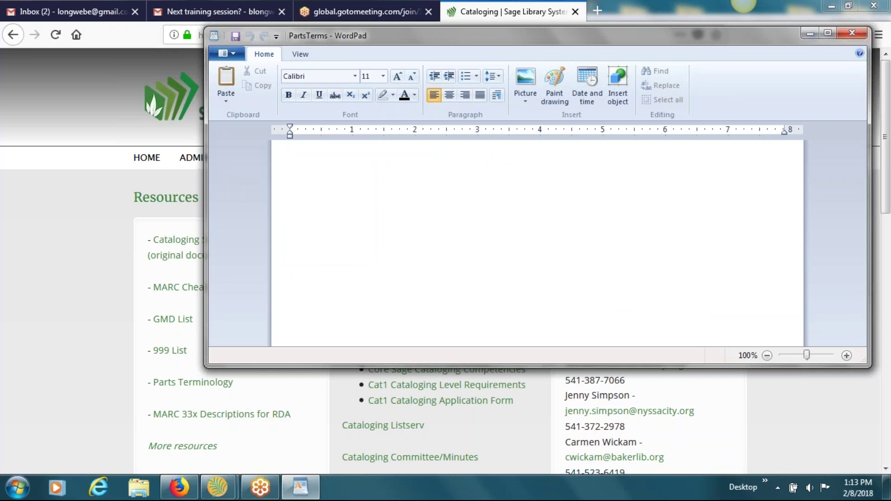
left_click(852, 32)
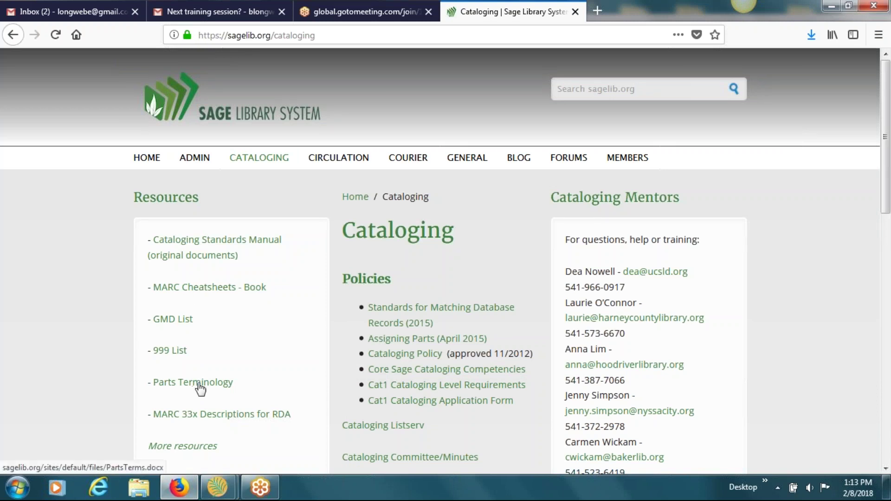
Step: Try to open the Assigning Parts (April 2015) policy, AssigningParts.docx, in Microsoft Word, declining recovery of unreadable content
left_click(402, 344)
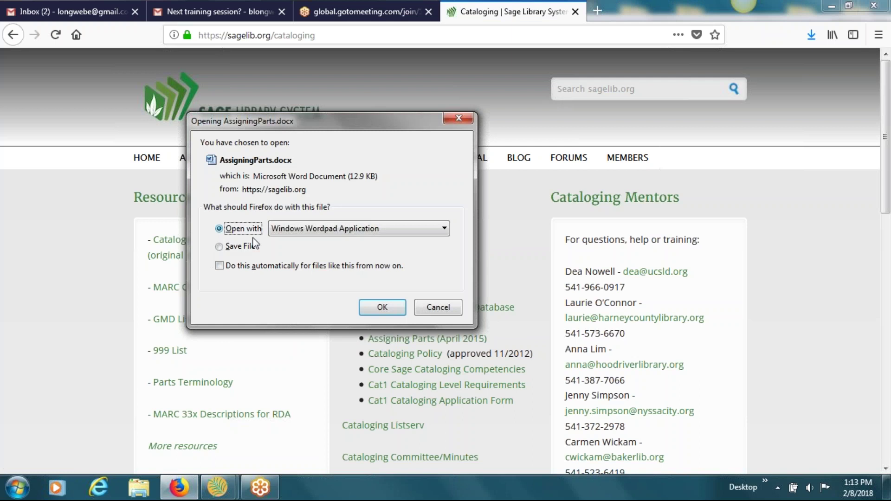
left_click(444, 229)
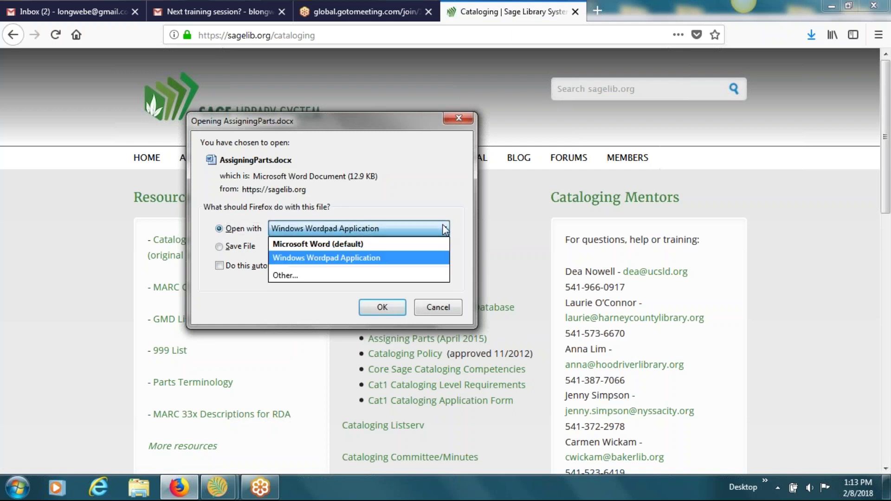
left_click(310, 243)
left_click(386, 305)
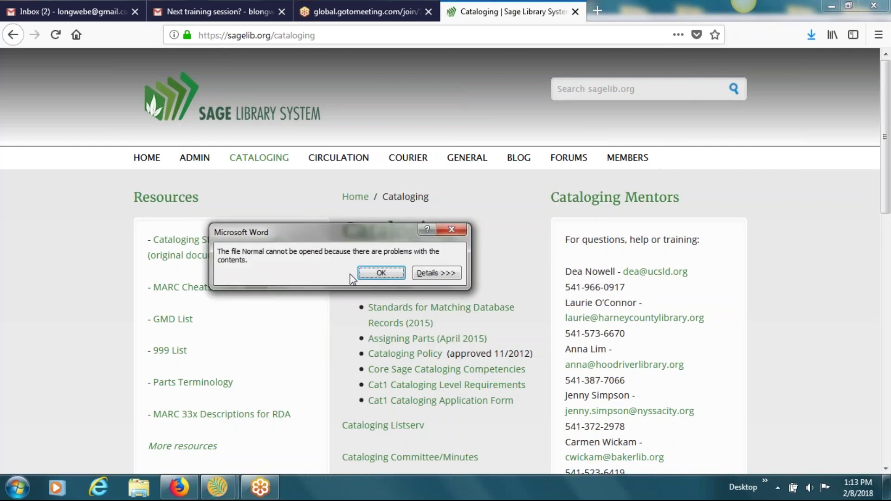
left_click(380, 273)
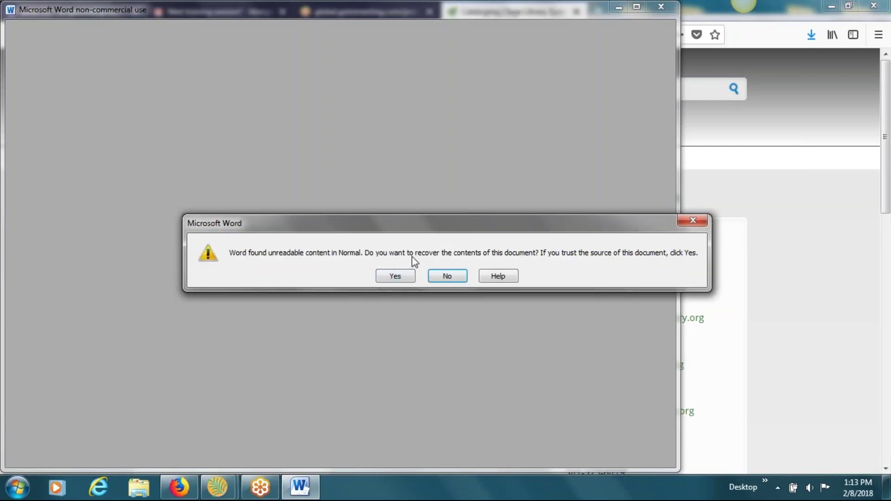
left_click(445, 277)
left_click(390, 269)
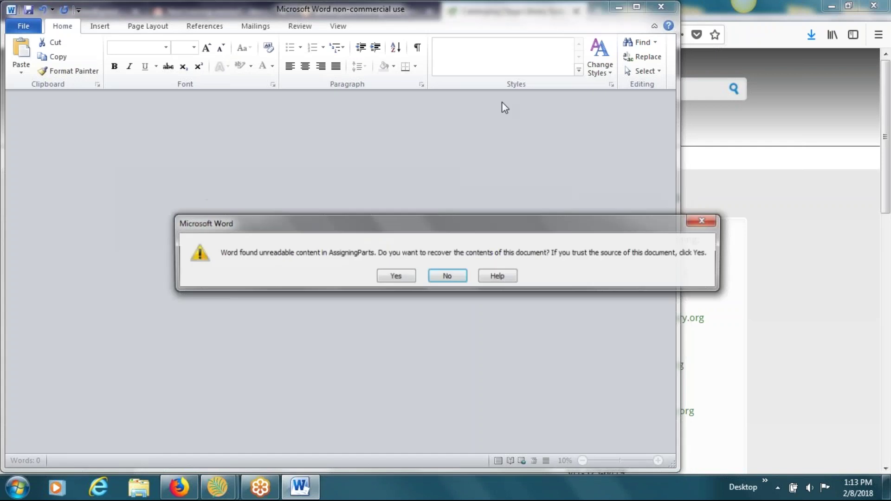
left_click(445, 276)
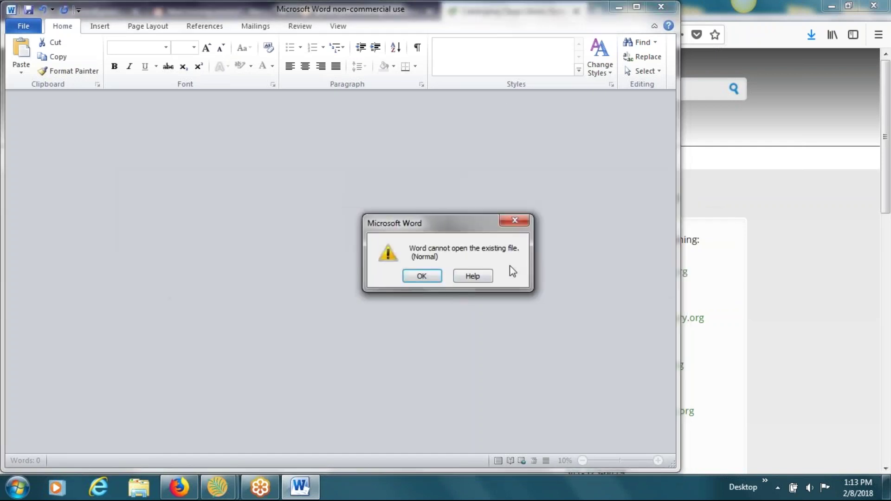
left_click(411, 275)
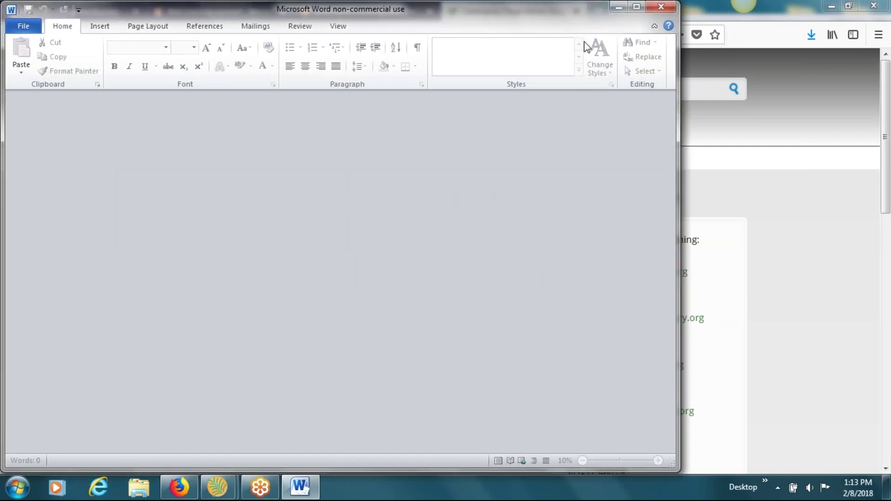
Step: Close Microsoft Word without saving the changes to the Normal template
left_click(661, 7)
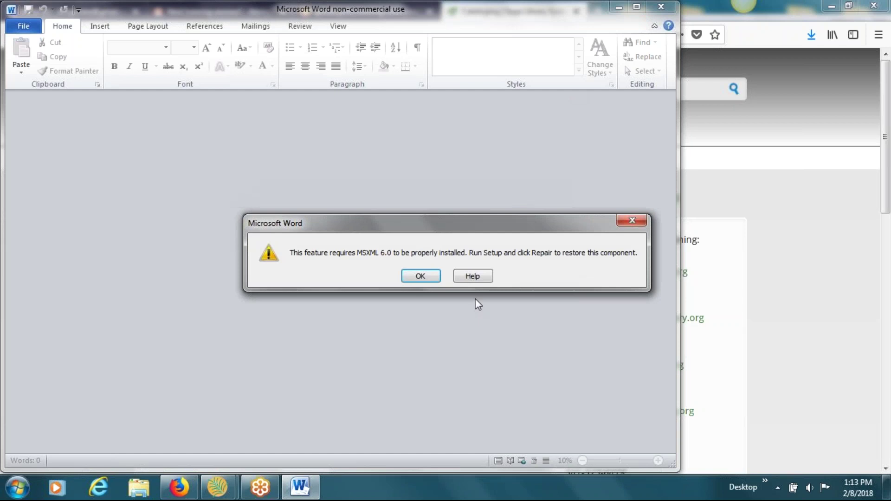
left_click(422, 276)
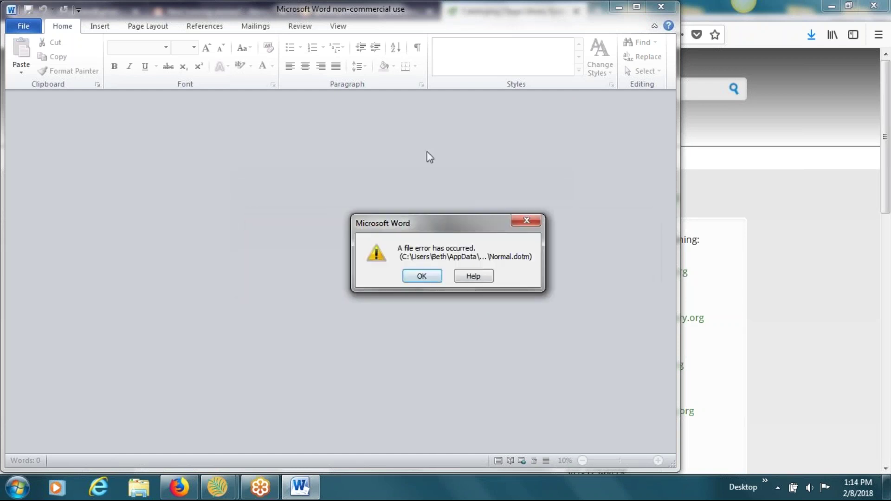
left_click(422, 281)
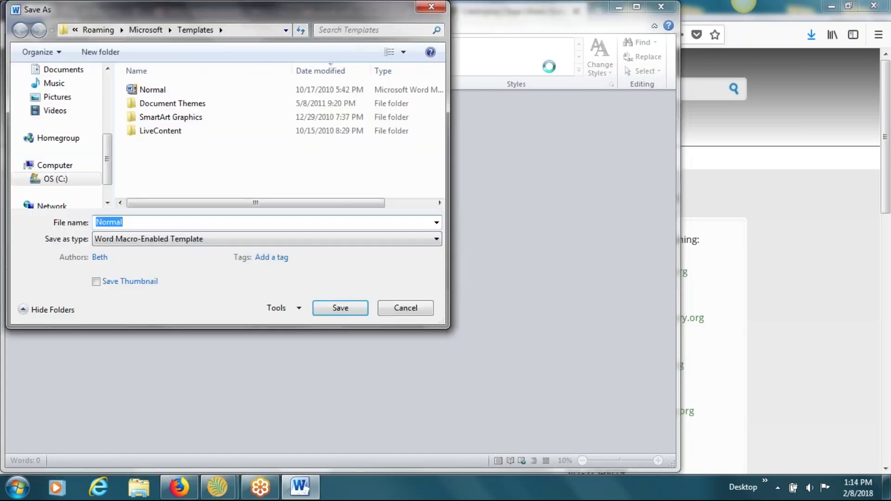
left_click(404, 310)
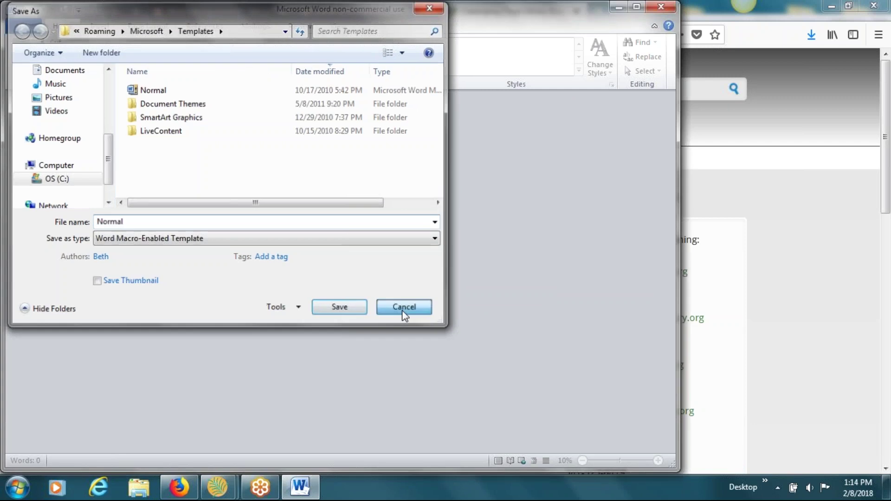
left_click(657, 7)
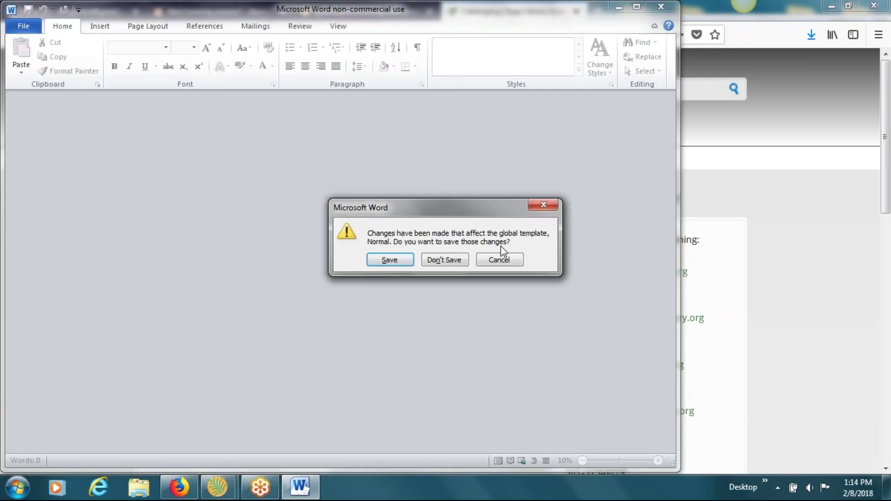
left_click(450, 260)
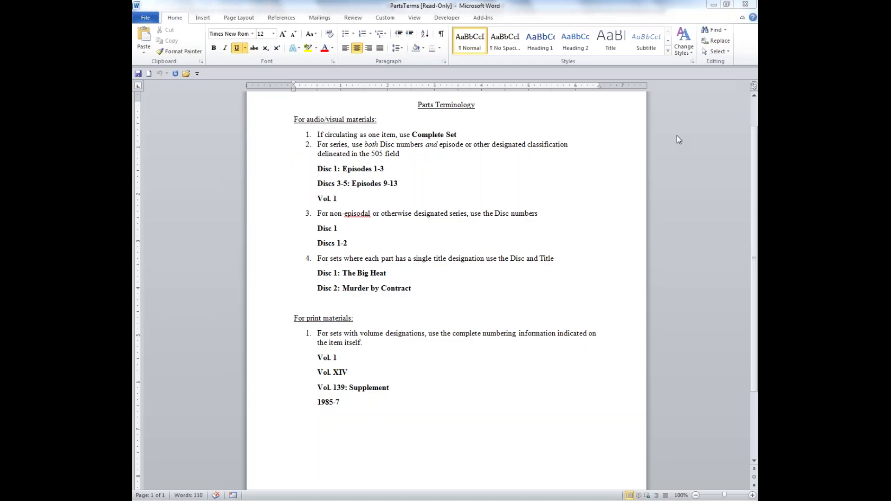
left_click(676, 139)
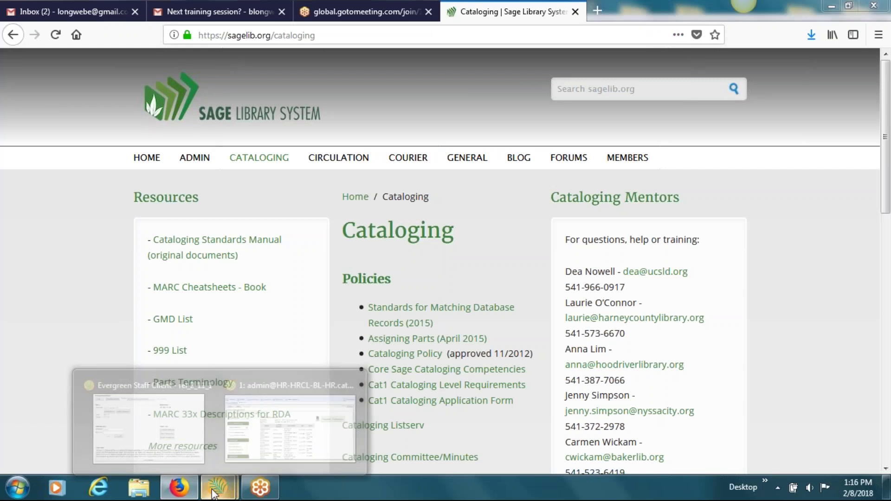
Step: Switch to the Evergreen staff client's catalog window and open the parts management view of the Oregon driver manual record
mouse_move(218, 487)
left_click(291, 416)
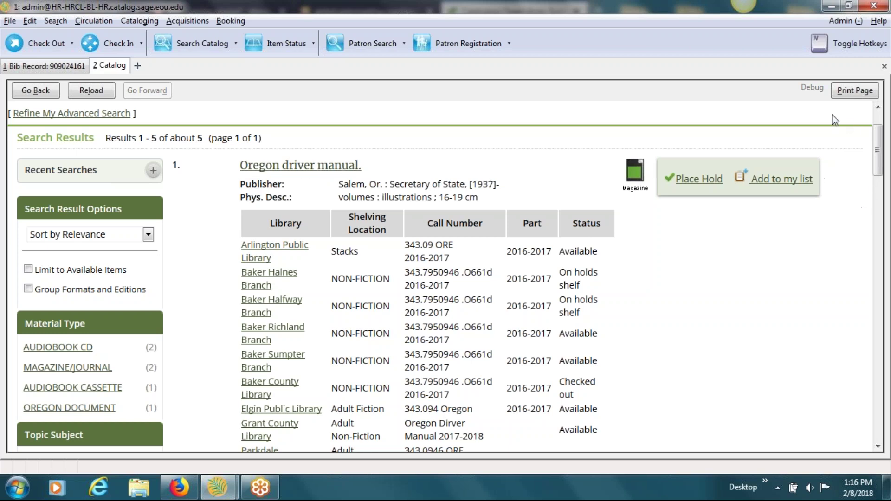
left_click(291, 166)
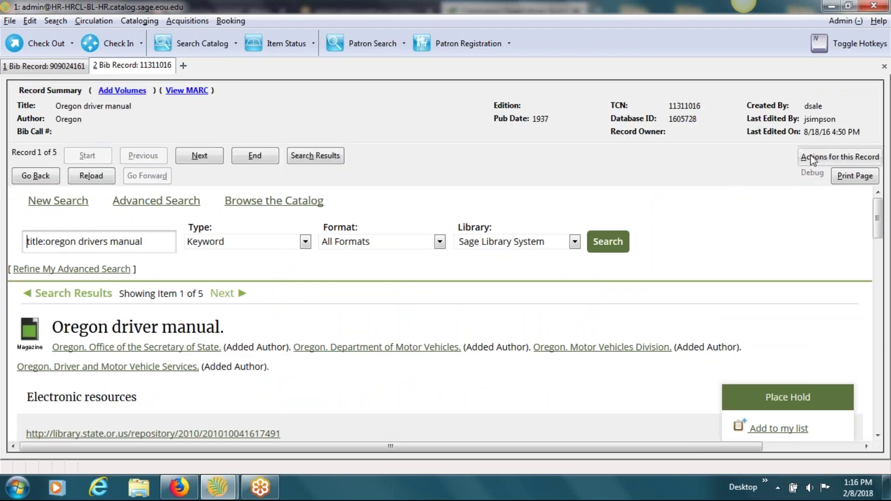
left_click(811, 160)
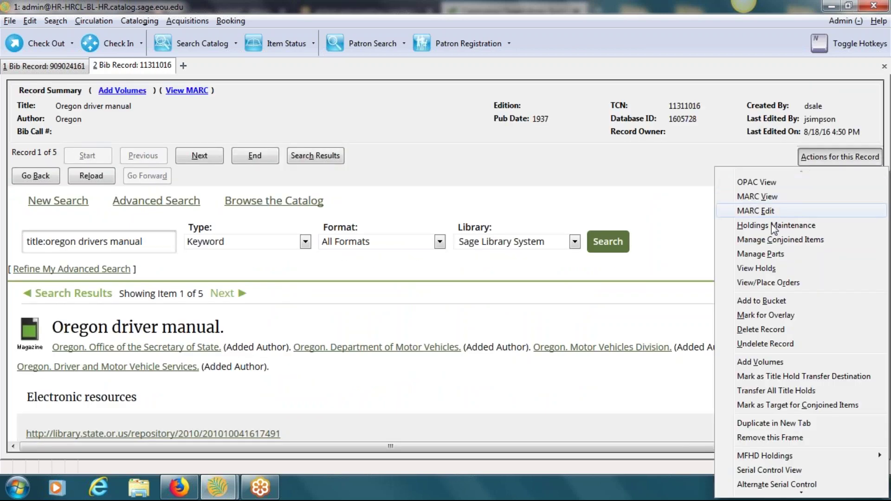
left_click(750, 254)
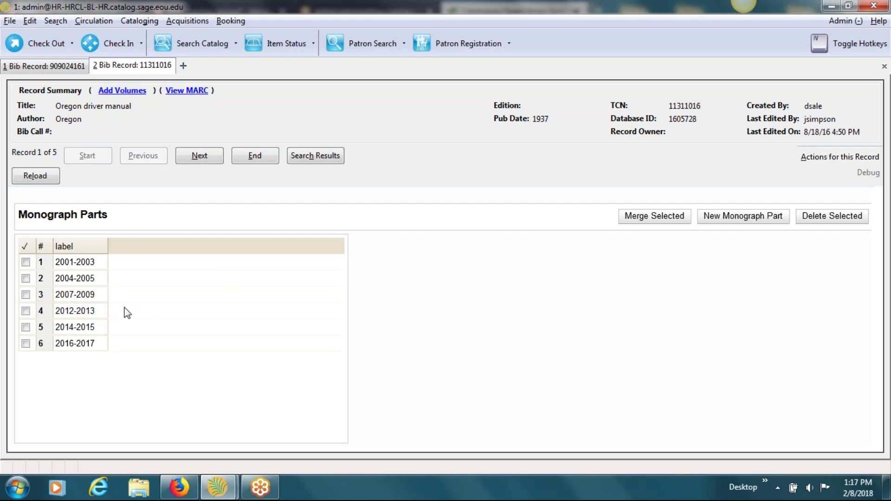
Step: Add a monograph part labelled 2010-2011 to the record and reload the parts list
left_click(777, 223)
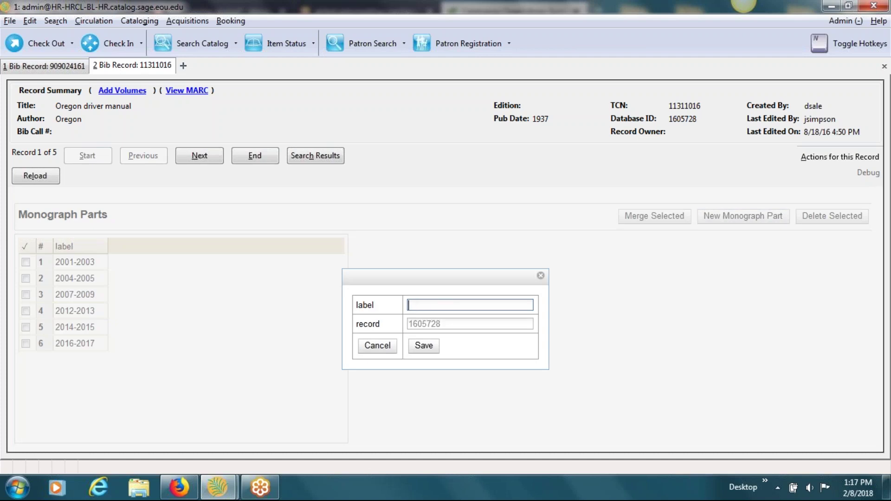
type("2010-2011")
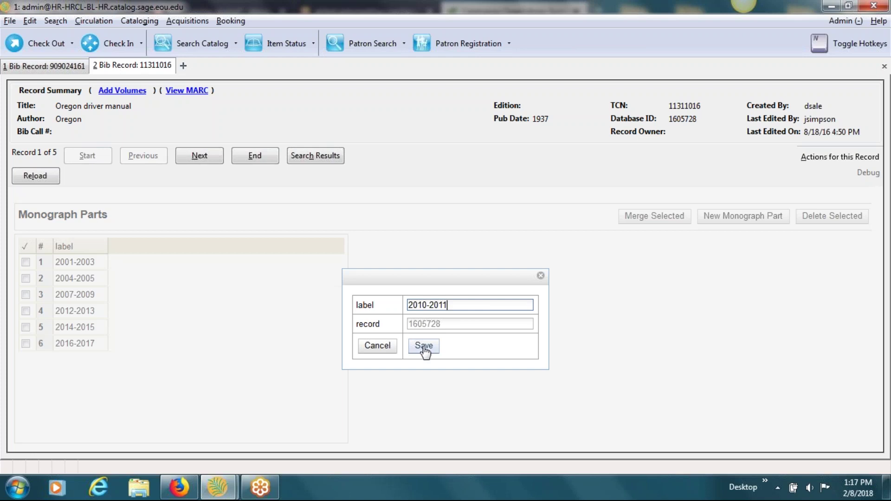
left_click(424, 347)
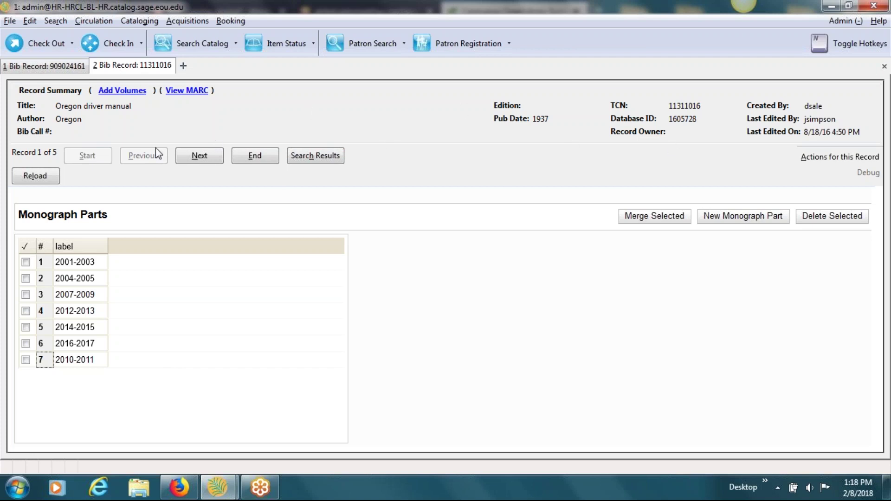
left_click(32, 175)
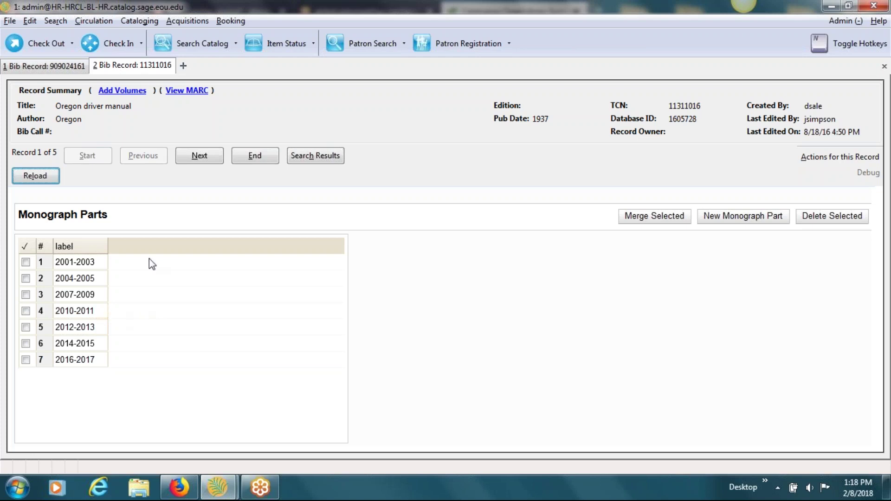
Step: Return to the record's OPAC view and expand its holdings table to show more copies
left_click(822, 158)
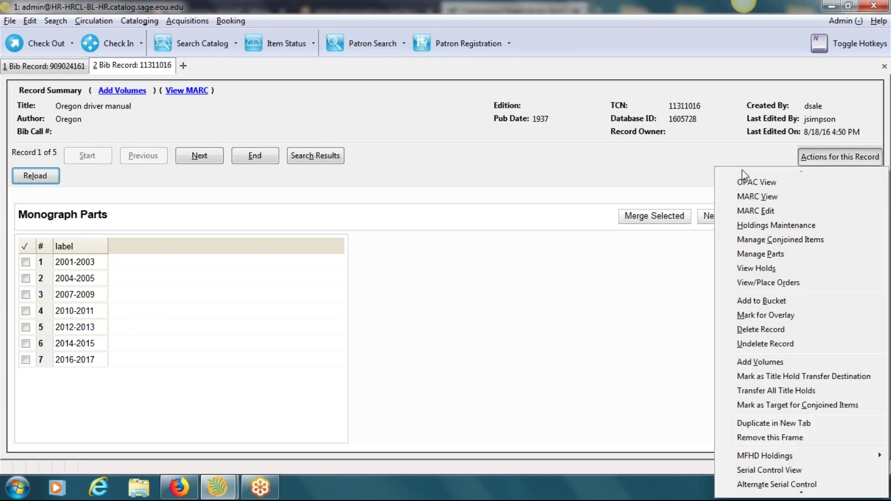
left_click(752, 182)
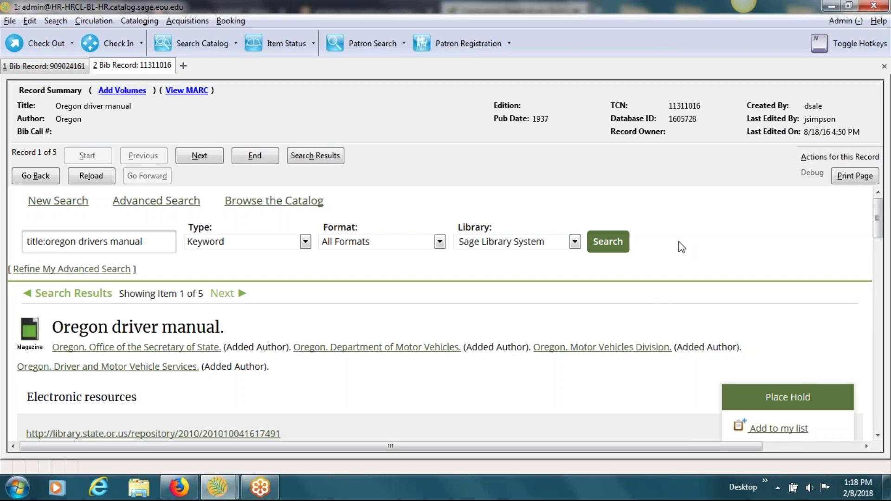
scroll(685, 250, "down", 5)
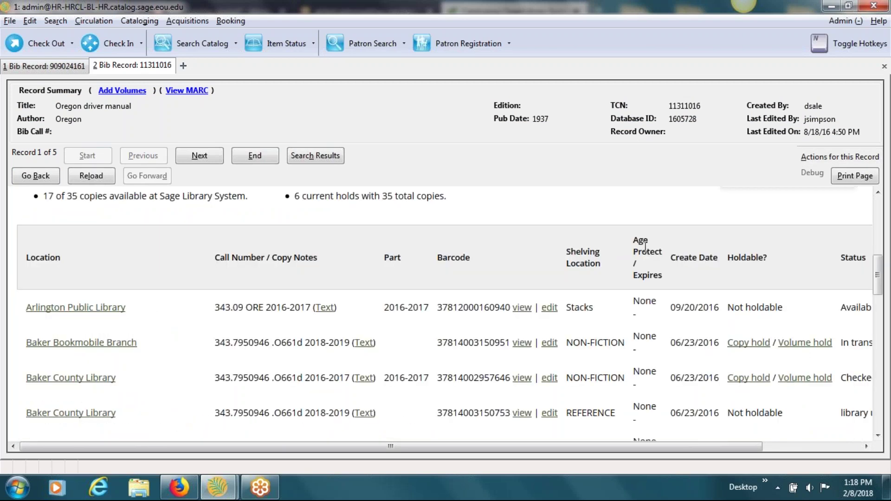
scroll(645, 256, "down", 2)
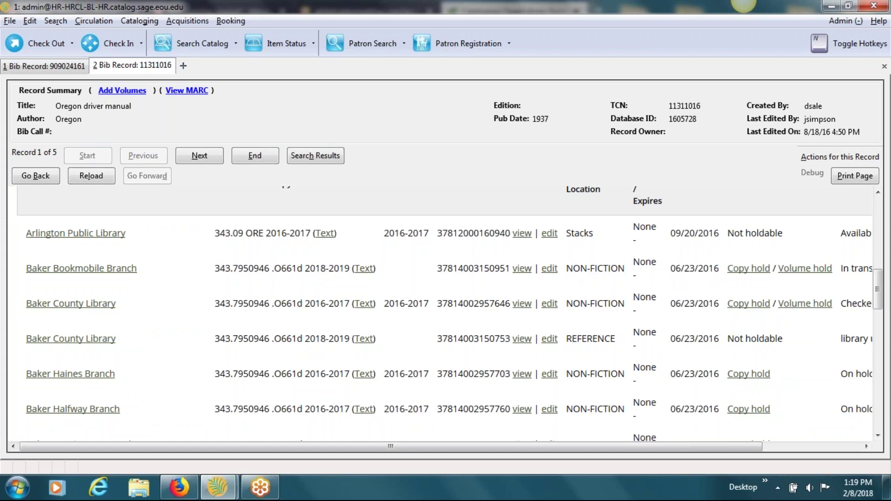
scroll(628, 265, "down", 7)
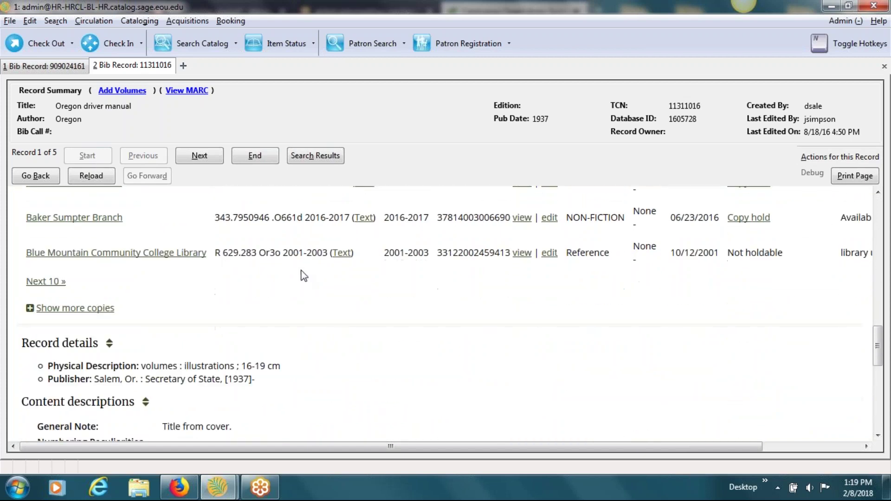
scroll(352, 281, "up", 1)
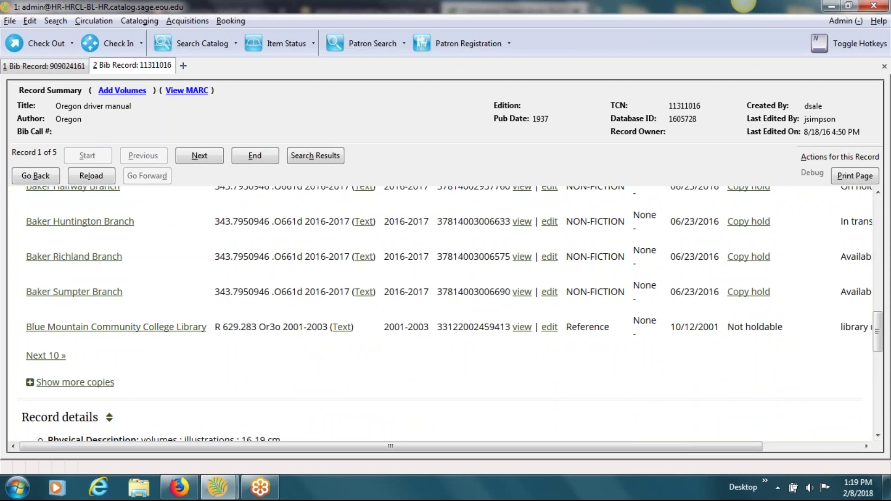
left_click(68, 385)
Step: Examine the call numbers and part labels in the expanded copy list, checking for copies without a part
scroll(370, 312, "down", 3)
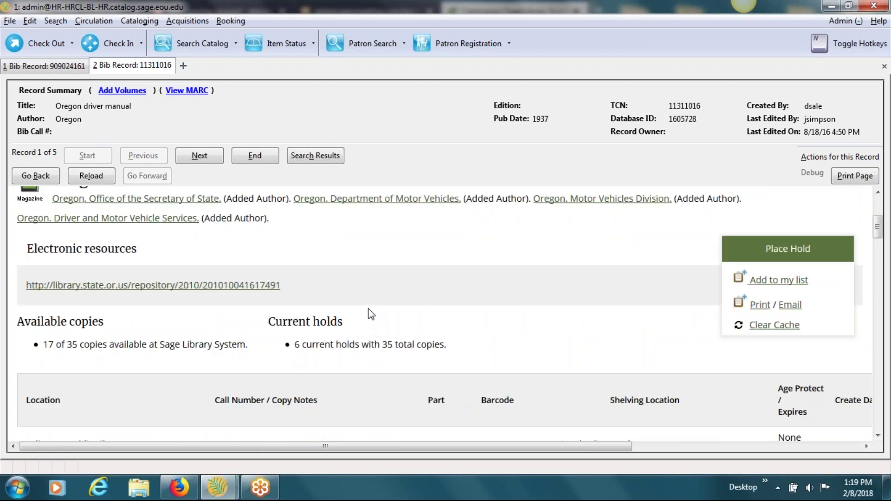
scroll(372, 314, "down", 5)
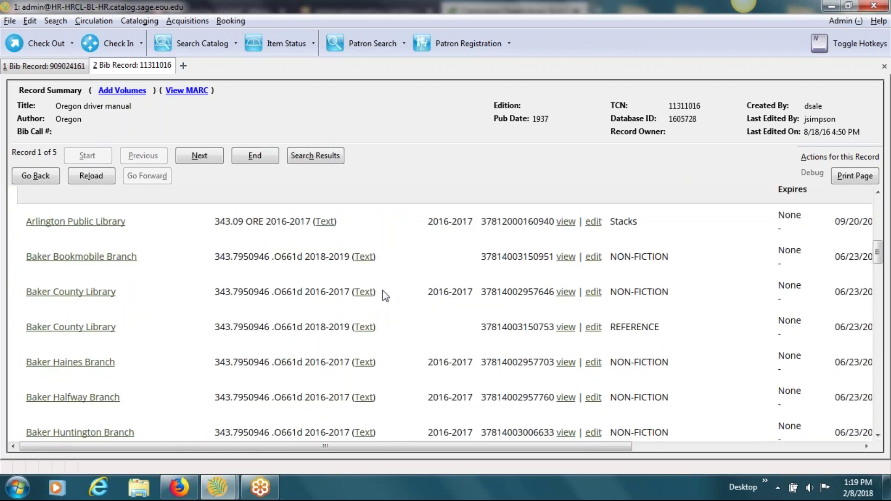
scroll(387, 287, "down", 6)
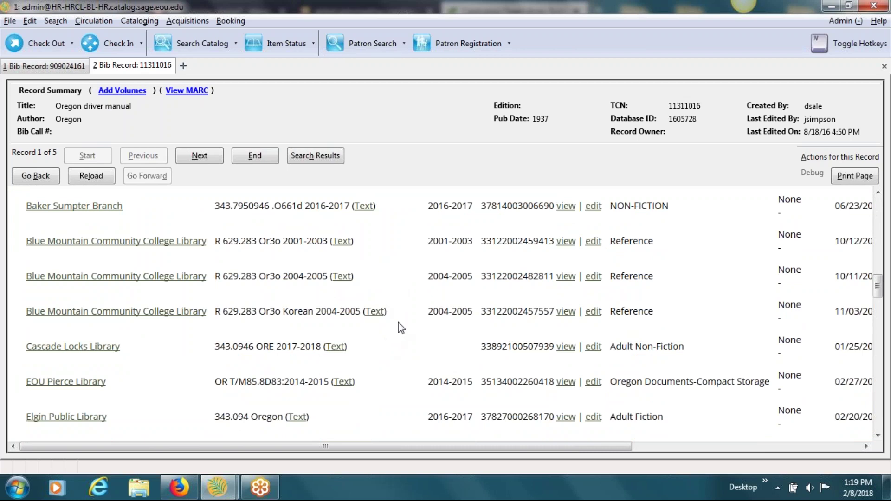
scroll(398, 323, "down", 5)
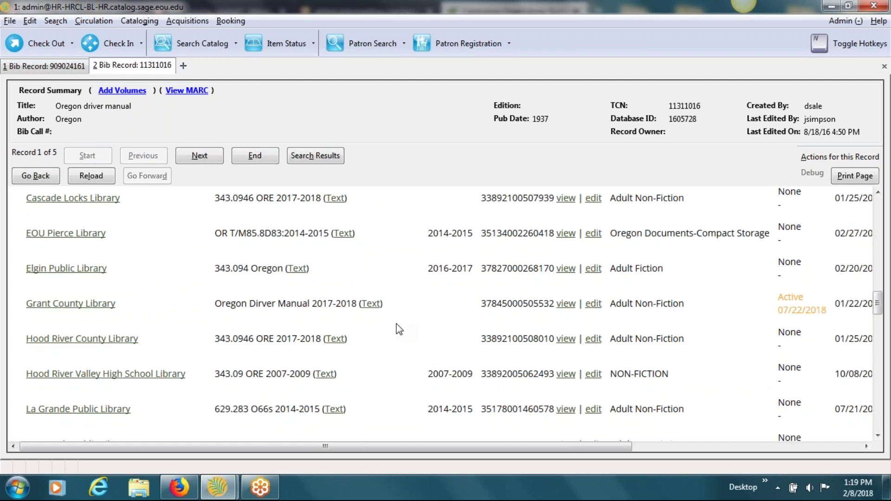
scroll(399, 329, "down", 2)
scroll(398, 329, "down", 3)
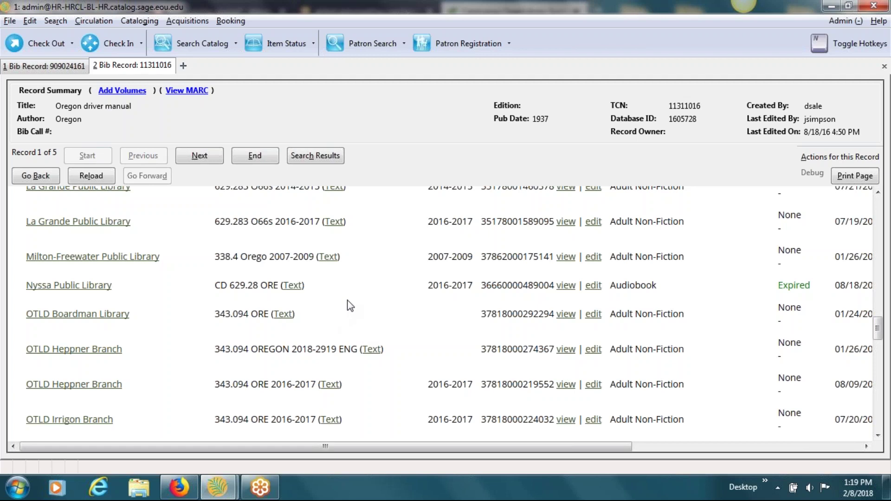
scroll(350, 306, "down", 3)
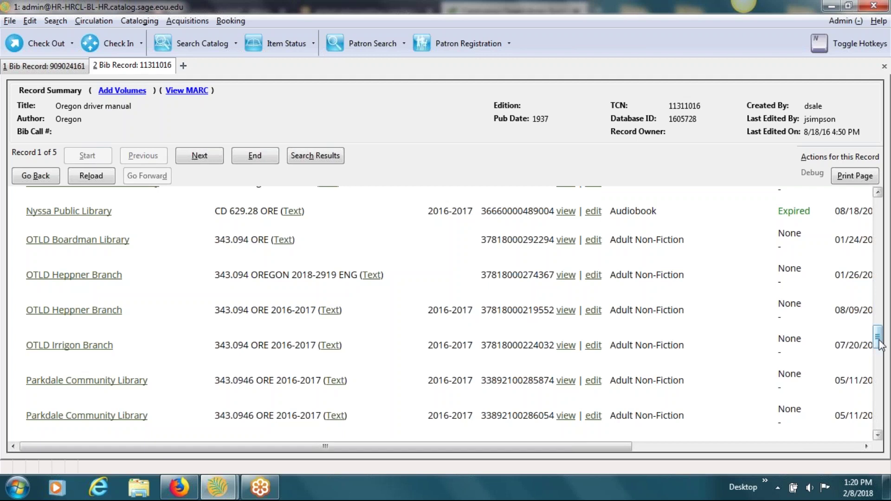
left_click_drag(881, 346, 880, 197)
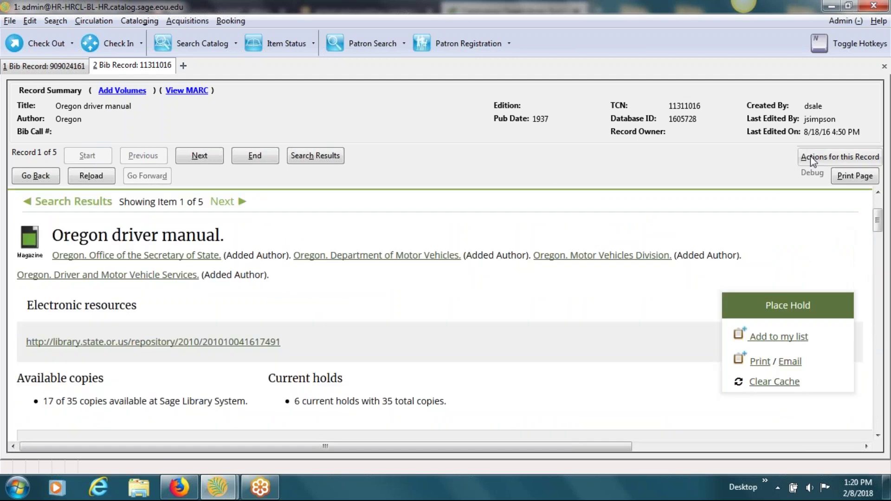
Step: Open the Oregon driver manual's holdings maintenance and show the holdings of the OTLD Heppner Branch
left_click(812, 158)
left_click(755, 227)
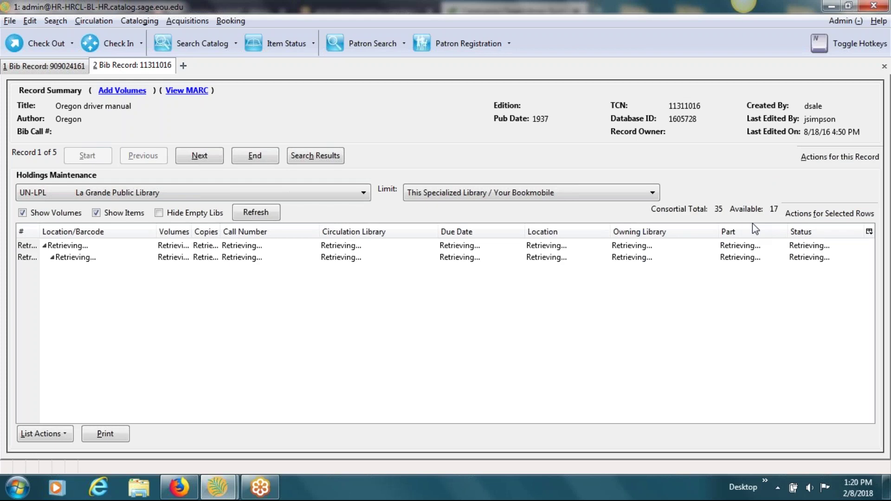
left_click(366, 194)
left_click_drag(365, 271, 360, 362)
left_click(258, 403)
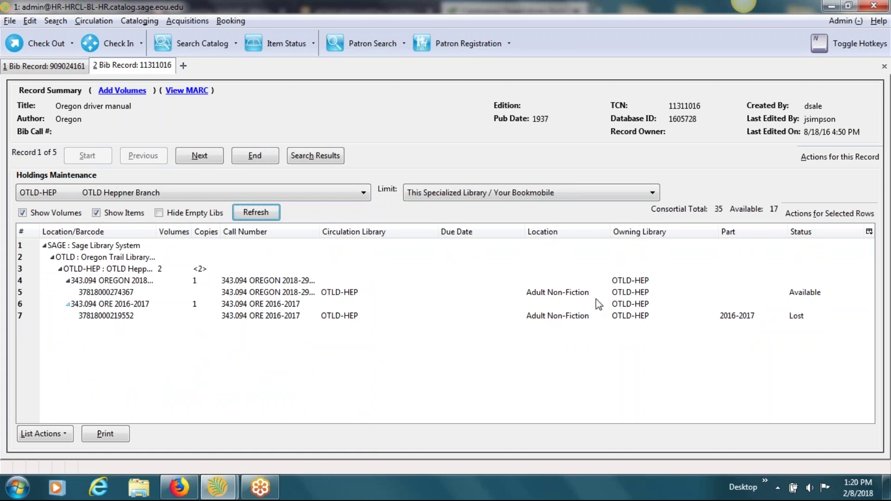
Step: Check which part designations are offered for the Heppner Branch's available copy in the barcode replacement form, then close the form without updating
left_click(635, 292)
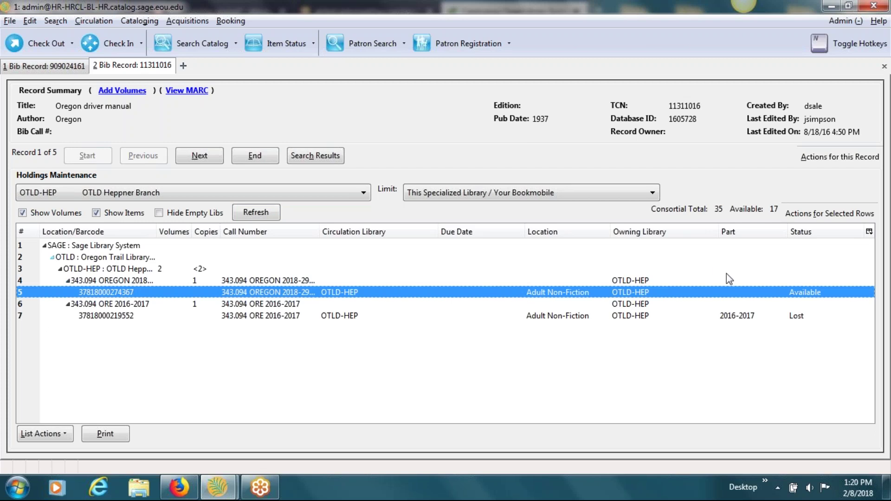
right_click(637, 291)
left_click(679, 343)
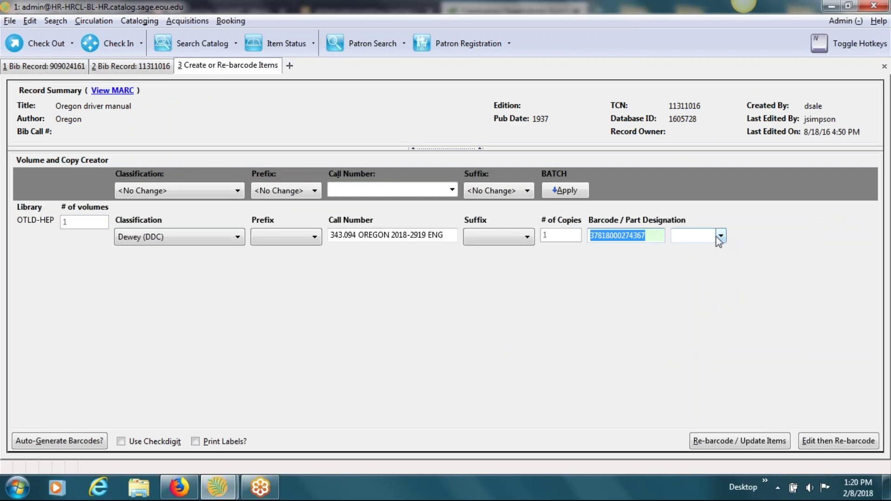
left_click(722, 237)
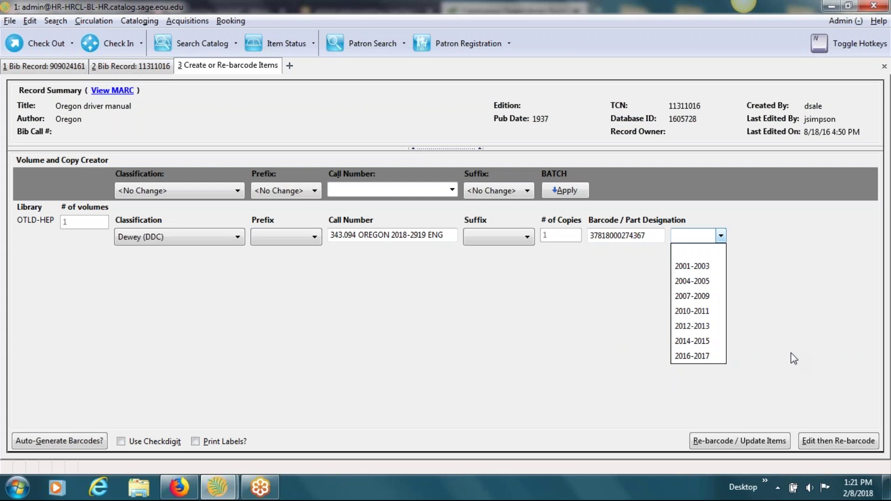
left_click(336, 131)
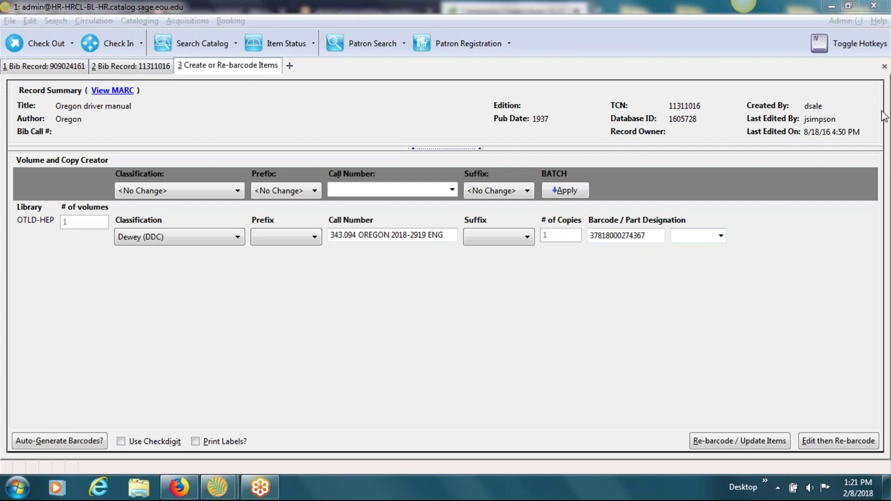
left_click(885, 66)
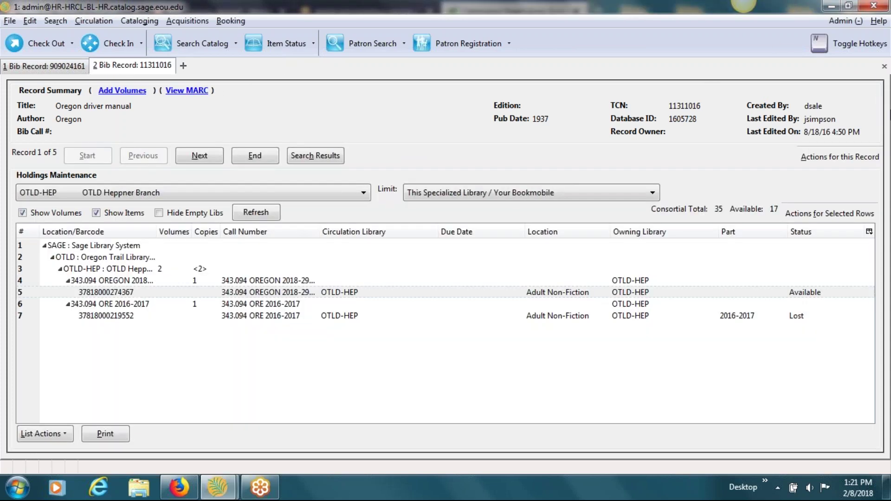
Step: Open the record's parts management view and add a monograph part labelled 2018-2019
left_click(822, 157)
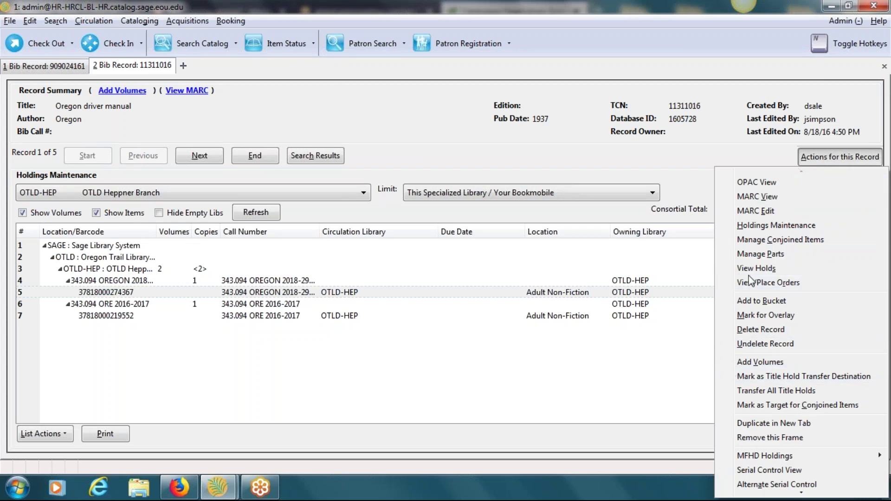
left_click(754, 255)
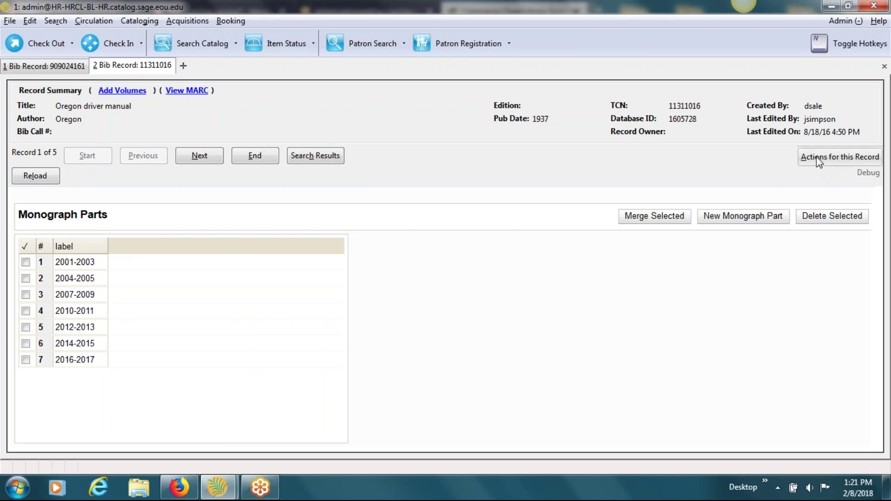
left_click(736, 216)
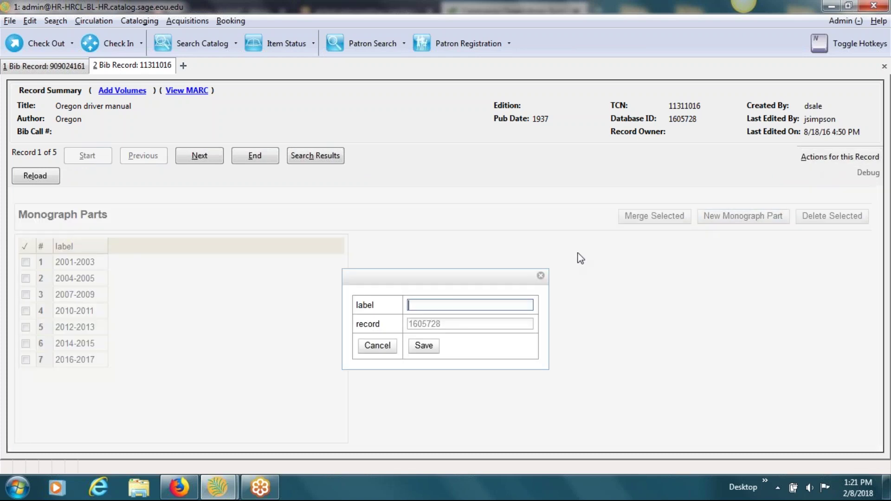
type("2018-2019")
left_click(430, 351)
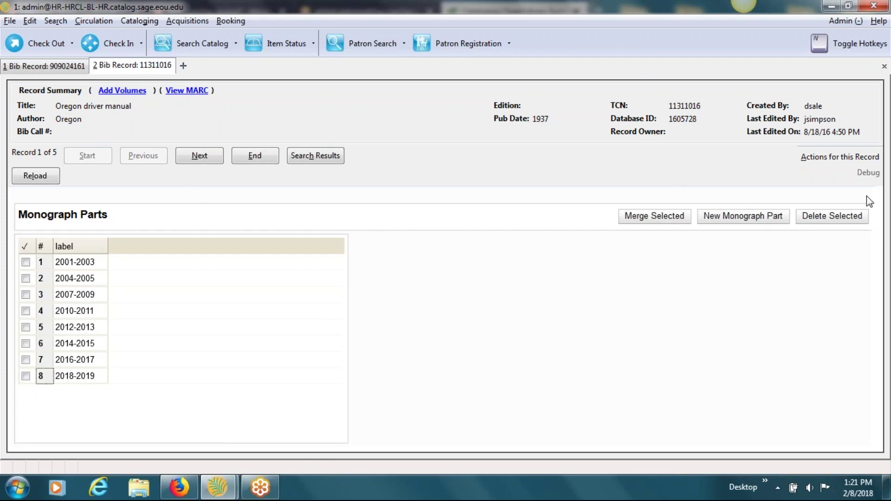
Step: Return to holdings maintenance and assign the 2018-2019 part to the Heppner Branch's available copy, updating the item
left_click(813, 159)
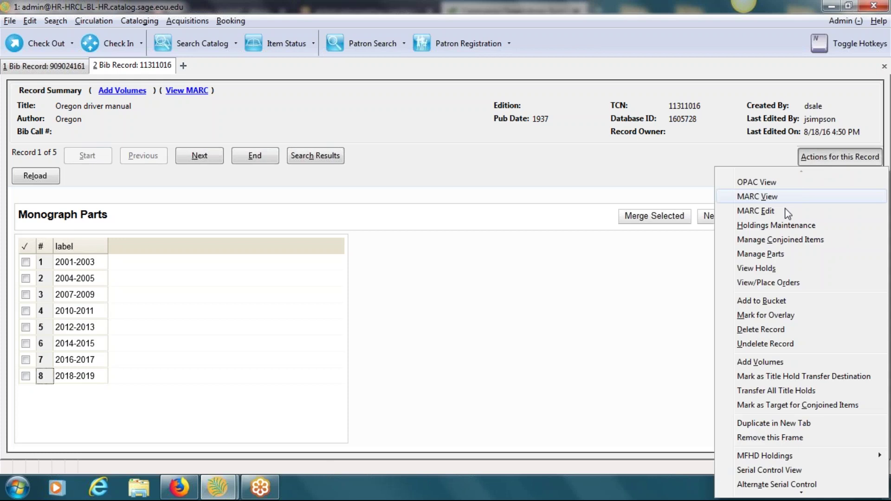
left_click(767, 228)
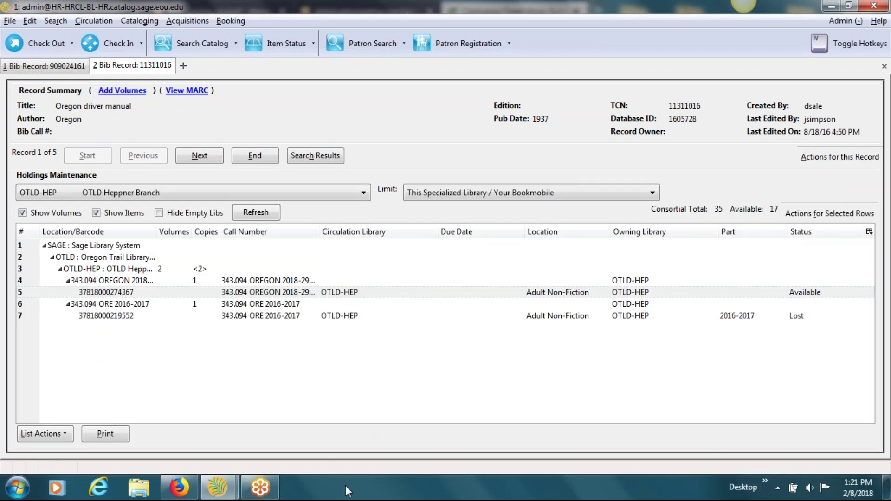
right_click(634, 296)
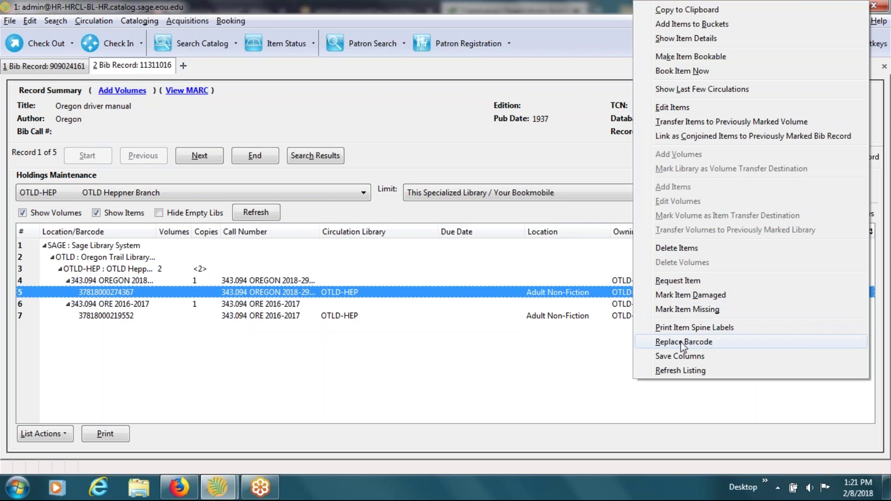
left_click(683, 343)
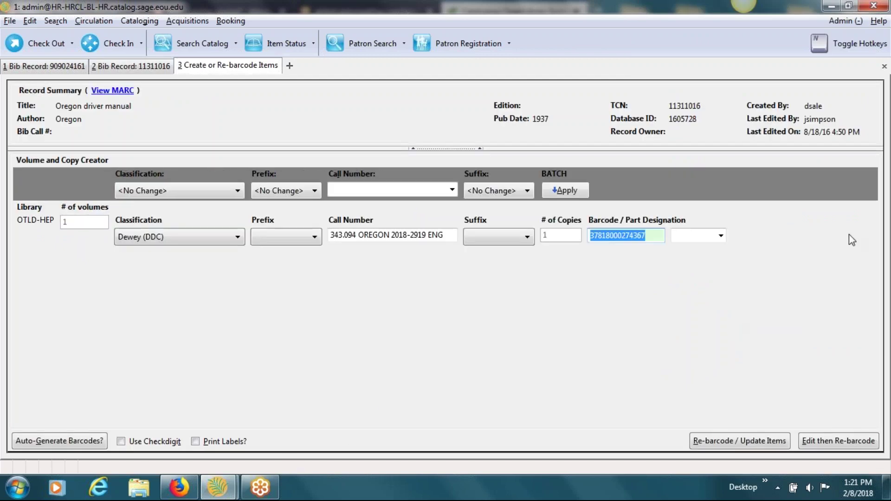
left_click(721, 238)
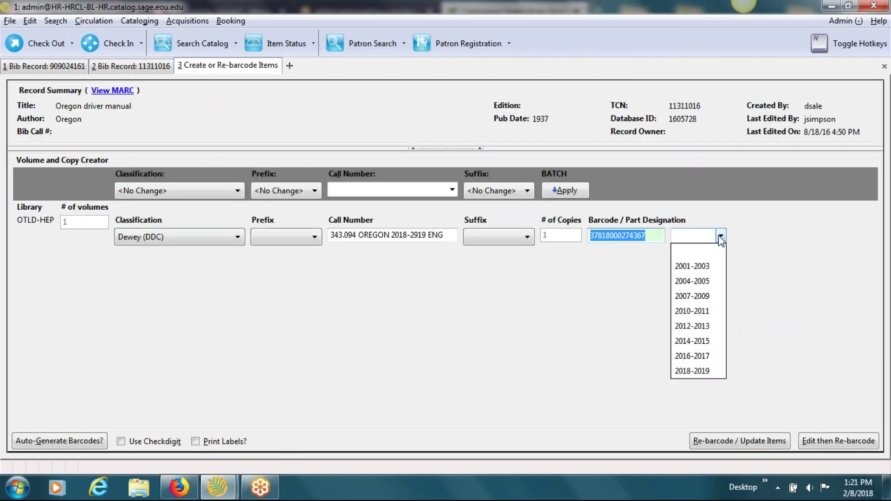
left_click(682, 371)
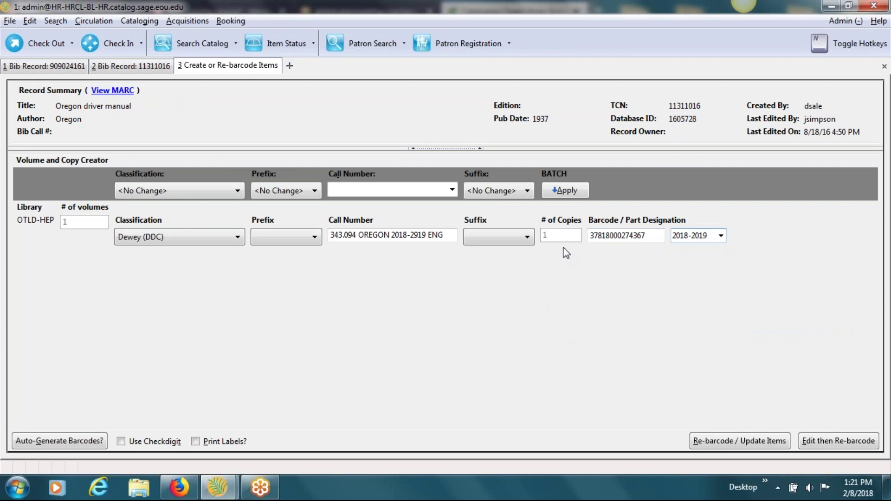
left_click(715, 442)
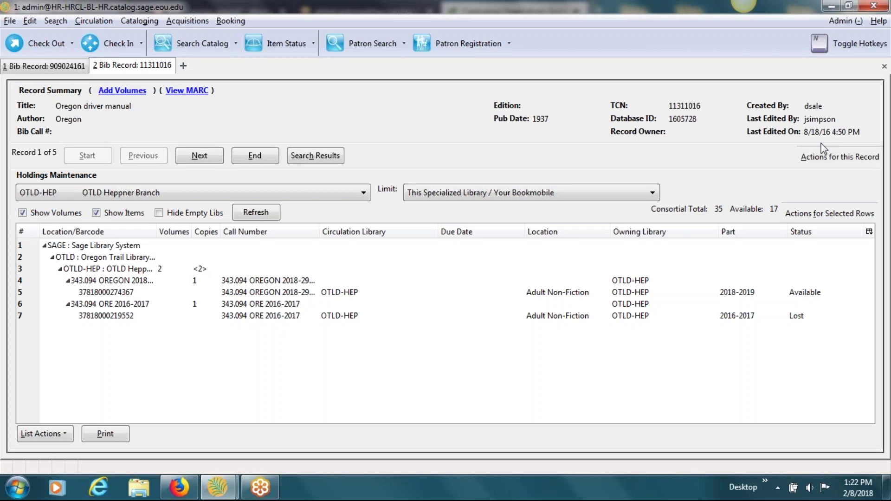
Step: Return to the record's OPAC view and compare the call numbers and part labels across the libraries' copies
left_click(818, 161)
left_click(776, 183)
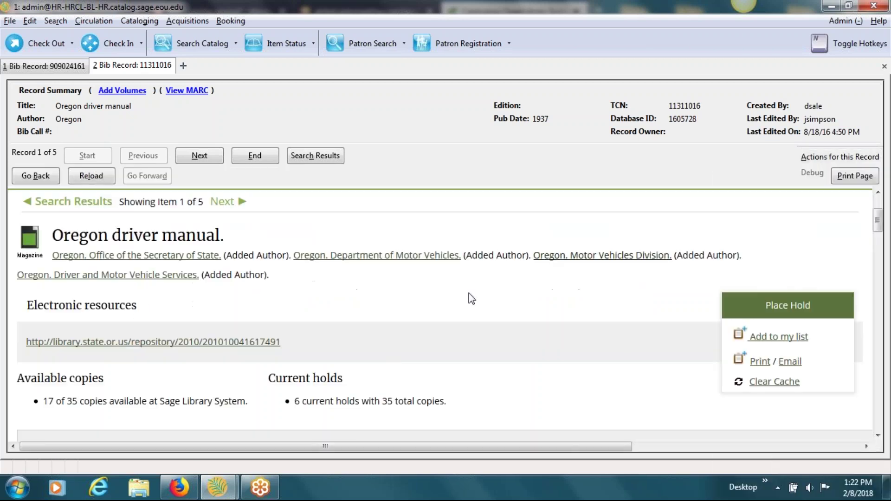
scroll(493, 293, "down", 6)
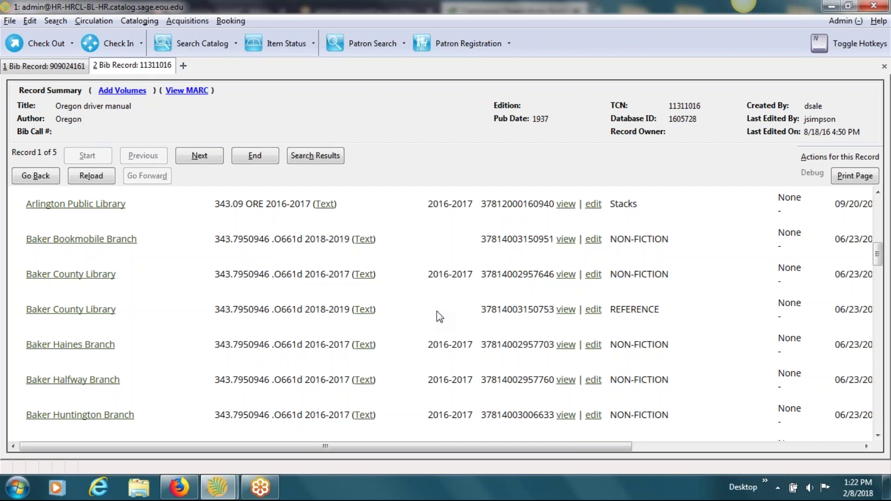
scroll(440, 317, "up", 2)
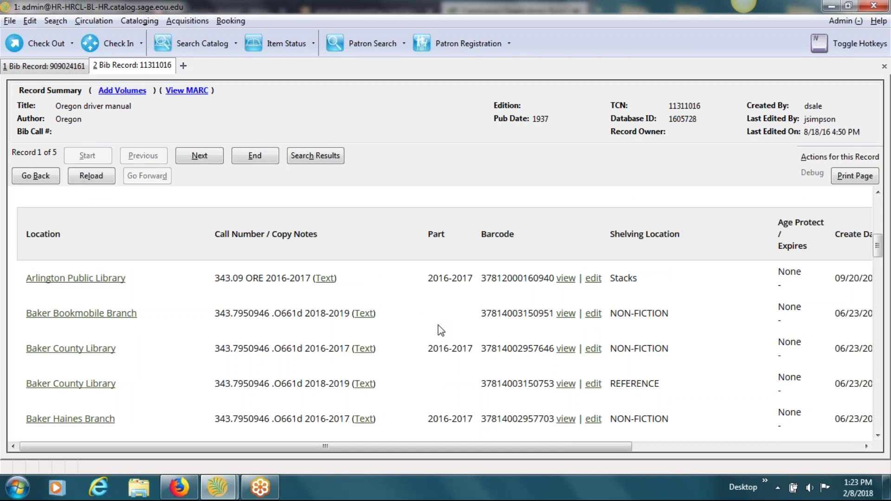
scroll(434, 342, "down", 3)
scroll(442, 359, "down", 5)
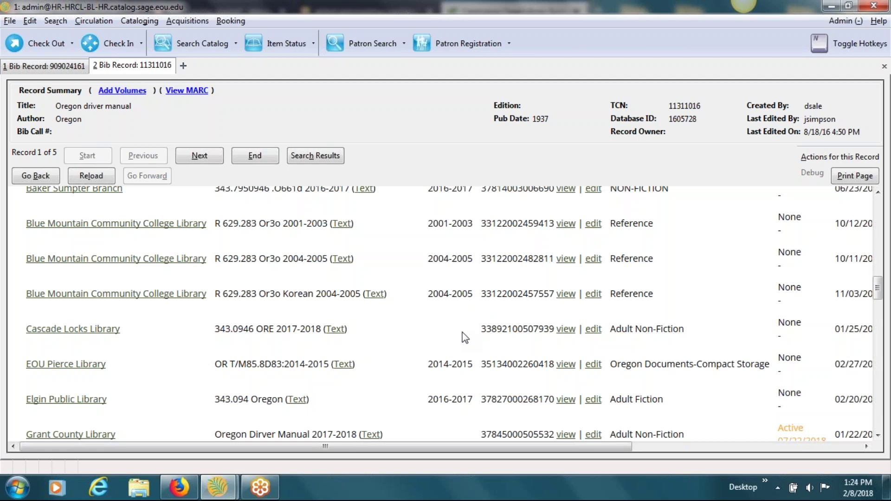
scroll(465, 337, "down", 3)
scroll(465, 334, "down", 3)
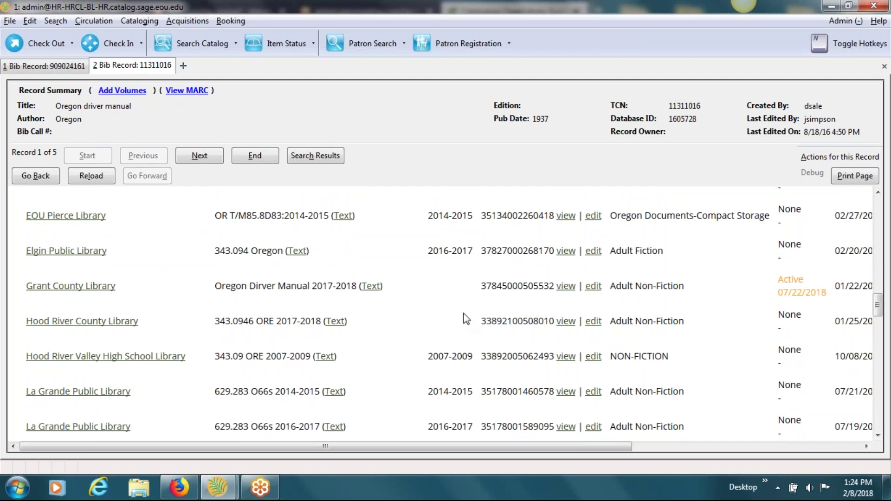
scroll(464, 319, "down", 3)
scroll(445, 315, "down", 9)
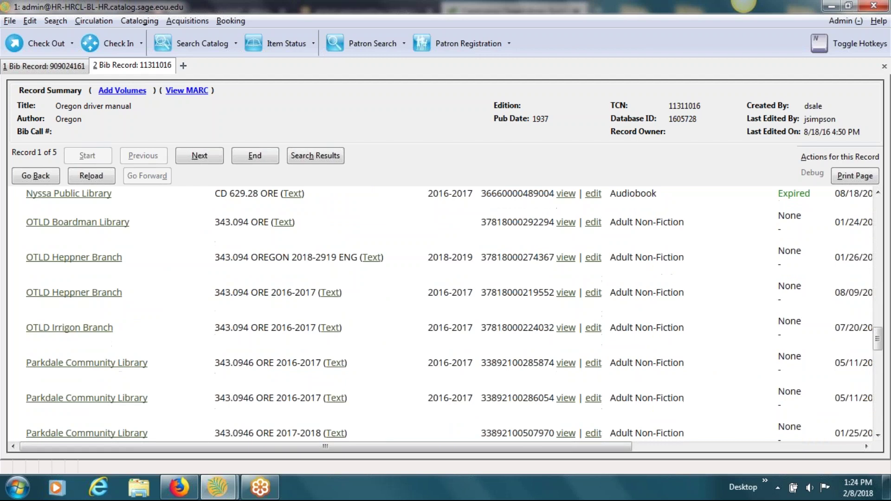
scroll(470, 305, "up", 9)
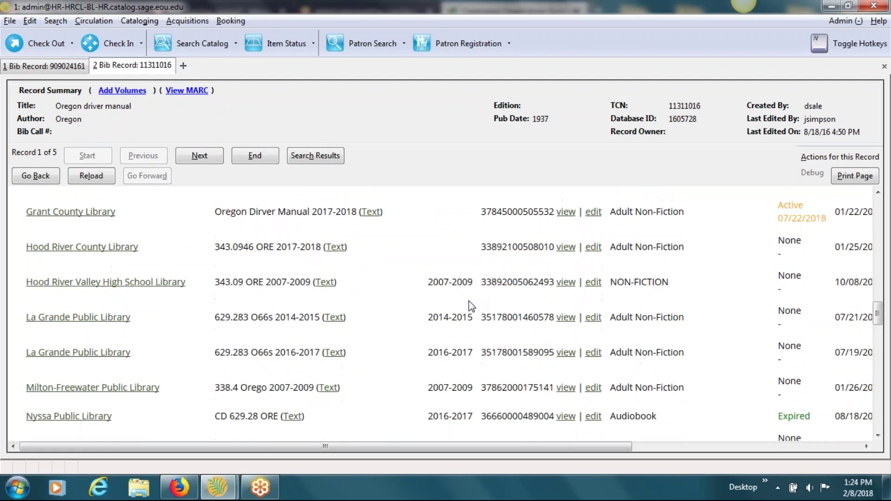
scroll(469, 306, "up", 15)
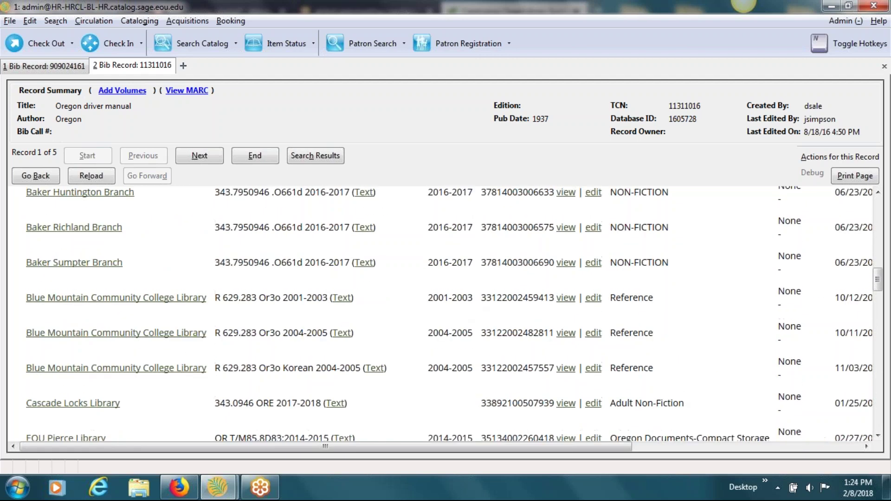
scroll(446, 314, "up", 6)
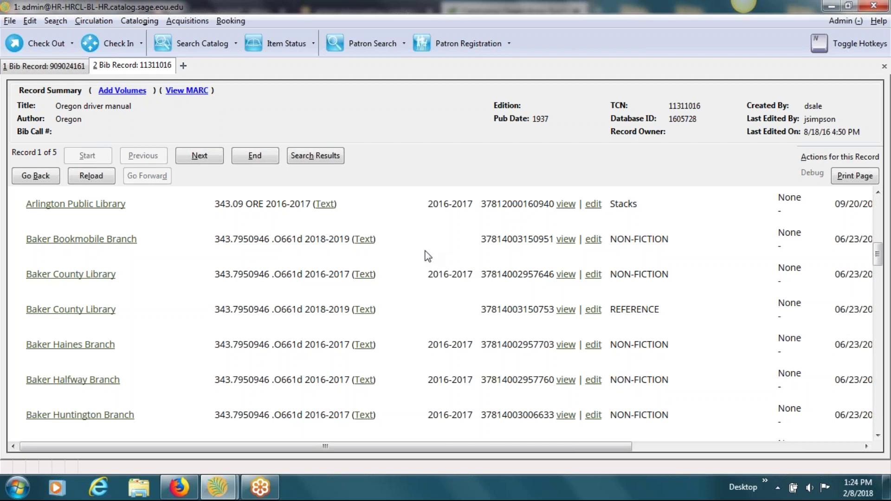
scroll(428, 256, "up", 10)
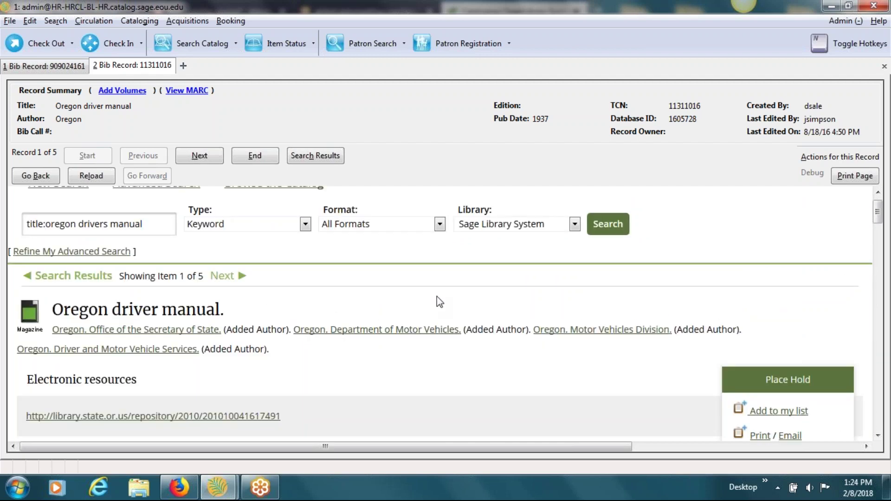
scroll(437, 296, "up", 1)
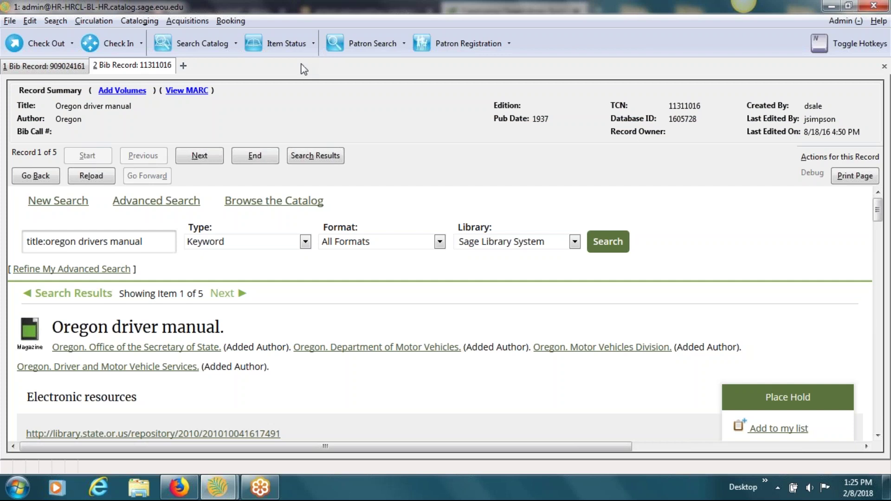
Step: Search the catalog for title:fruit basket and look through the volumes and their holdings in the results
left_click_drag(152, 243, 45, 246)
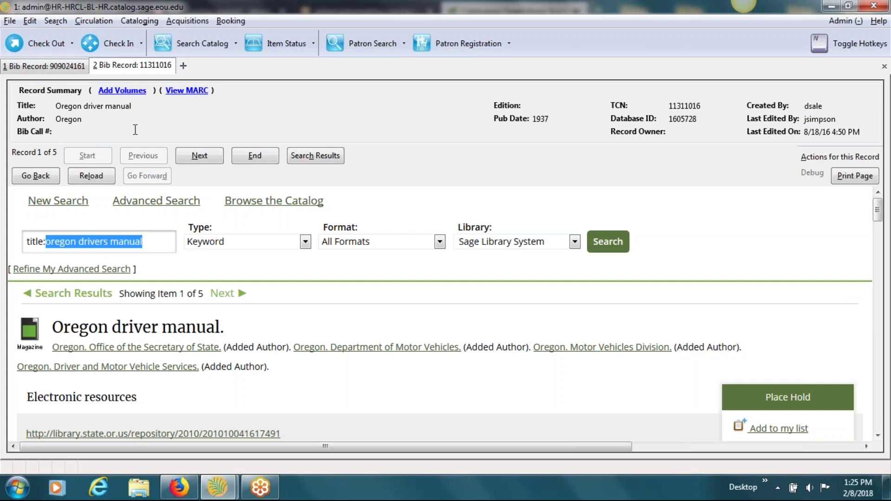
type("D")
key("BackSpace")
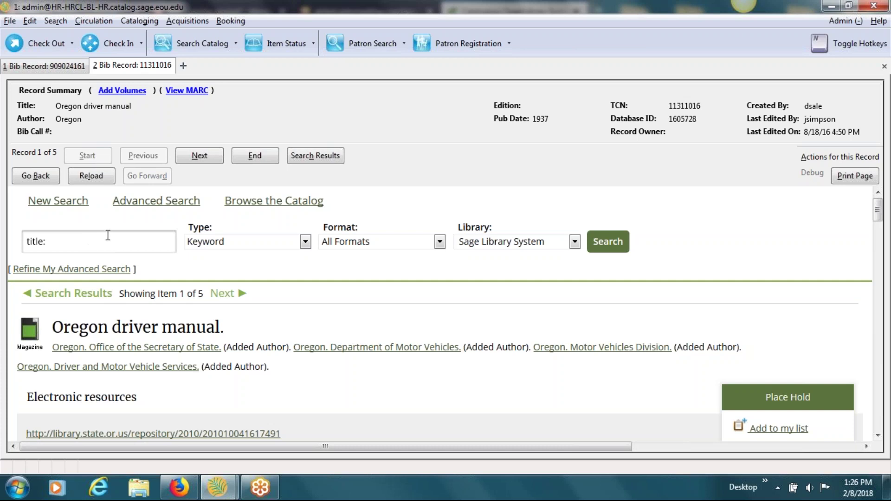
type("fruit basket")
key("Return")
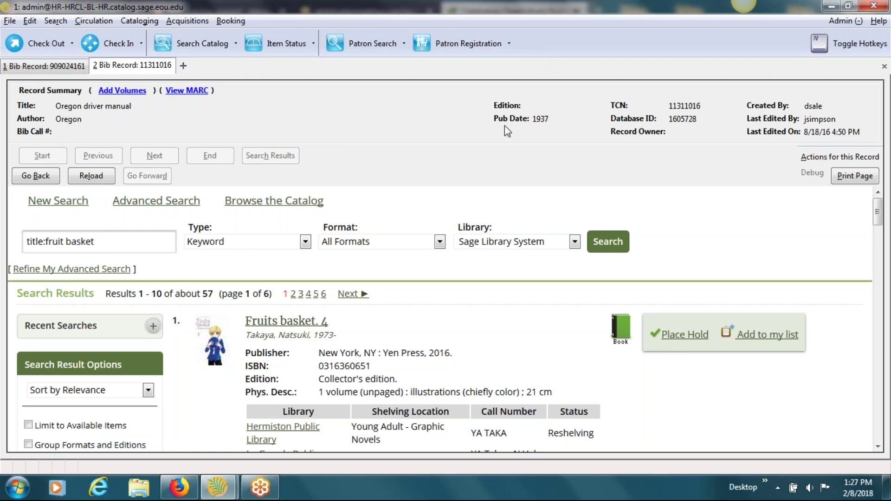
scroll(393, 231, "down", 3)
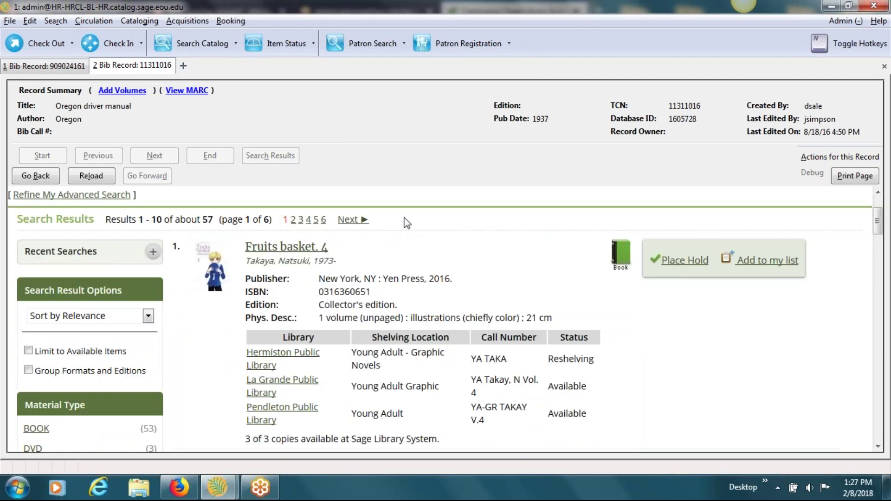
scroll(403, 225, "down", 9)
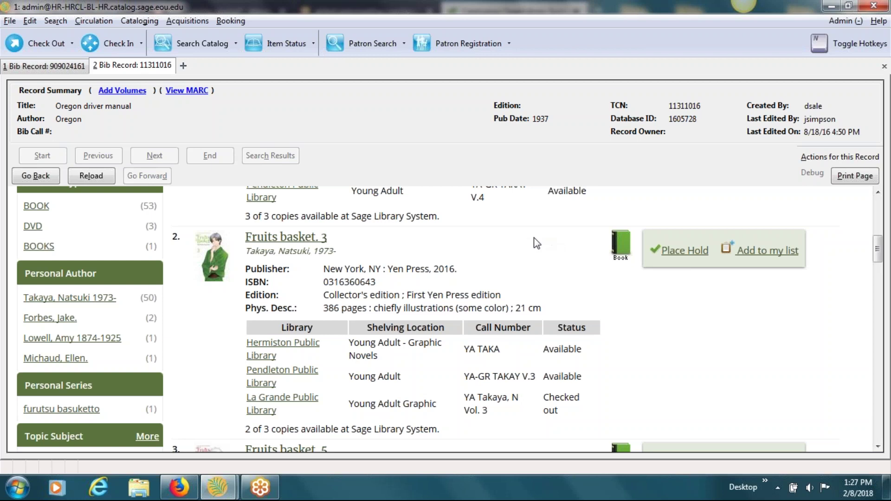
scroll(536, 245, "down", 3)
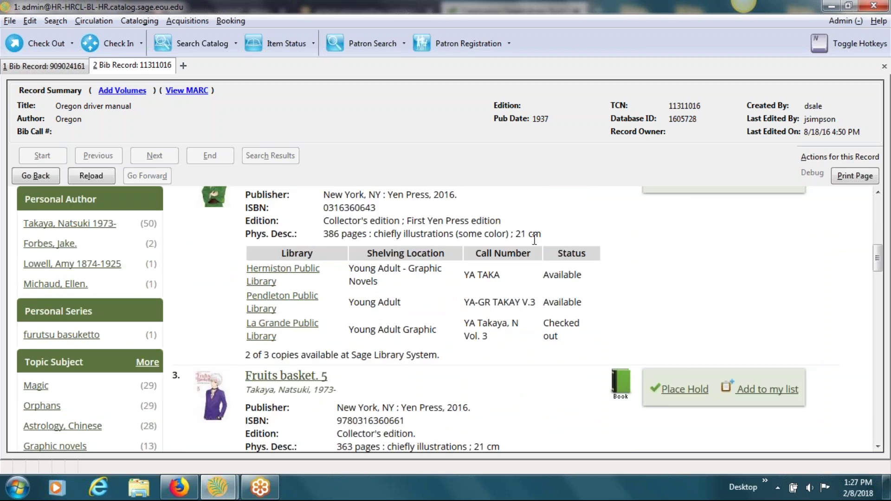
Step: Examine the first page of Fruits basket results from volume 3 to Volume 23, reading each volume's libraries, shelving locations and call numbers
scroll(534, 242, "down", 3)
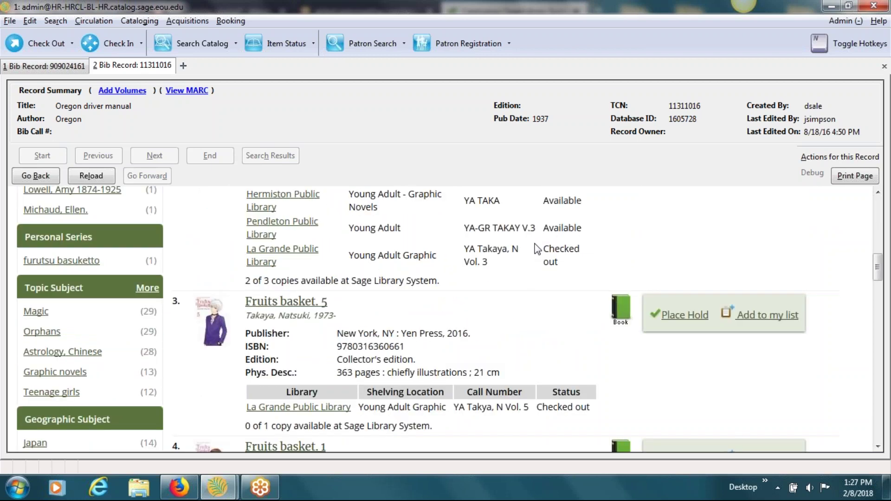
scroll(532, 257, "down", 3)
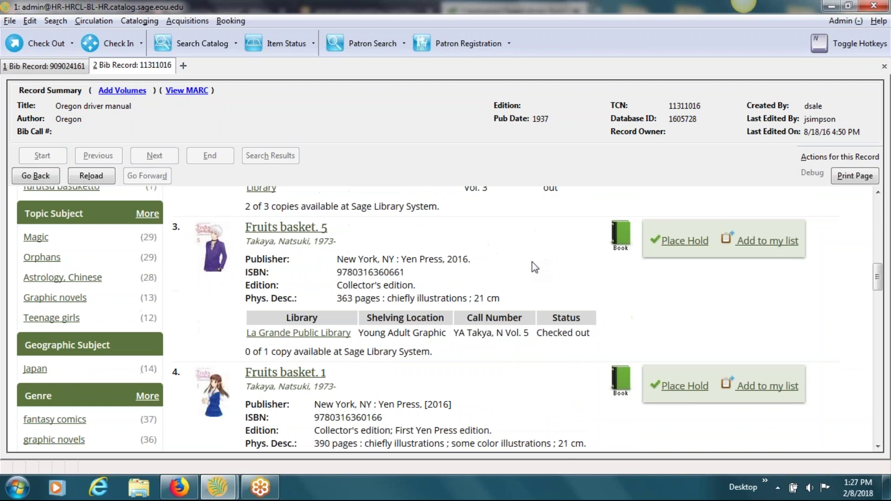
scroll(532, 262, "down", 3)
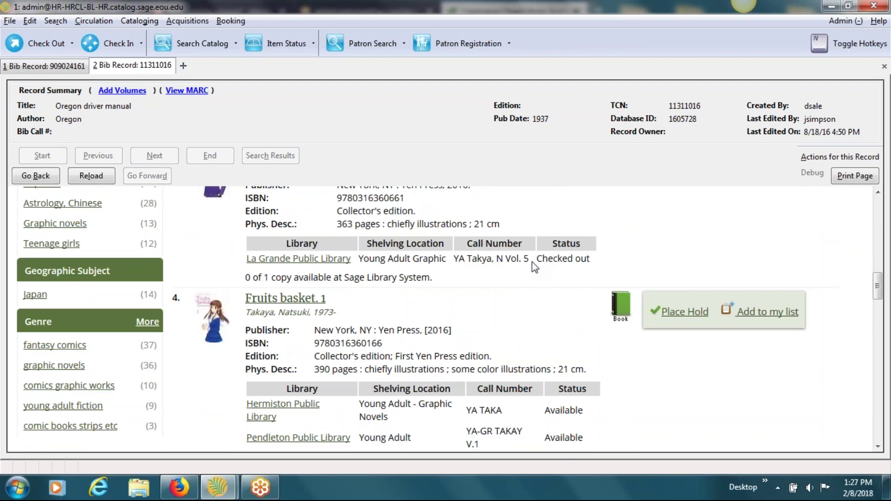
scroll(532, 263, "down", 3)
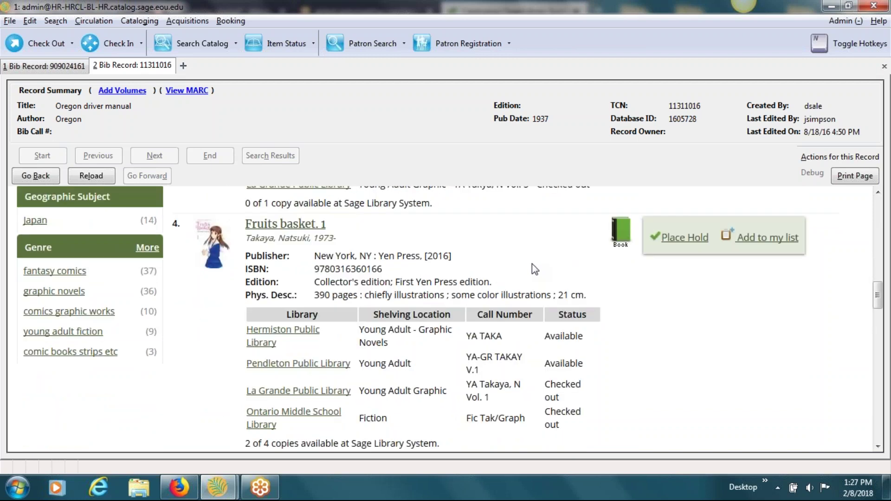
scroll(532, 264, "down", 3)
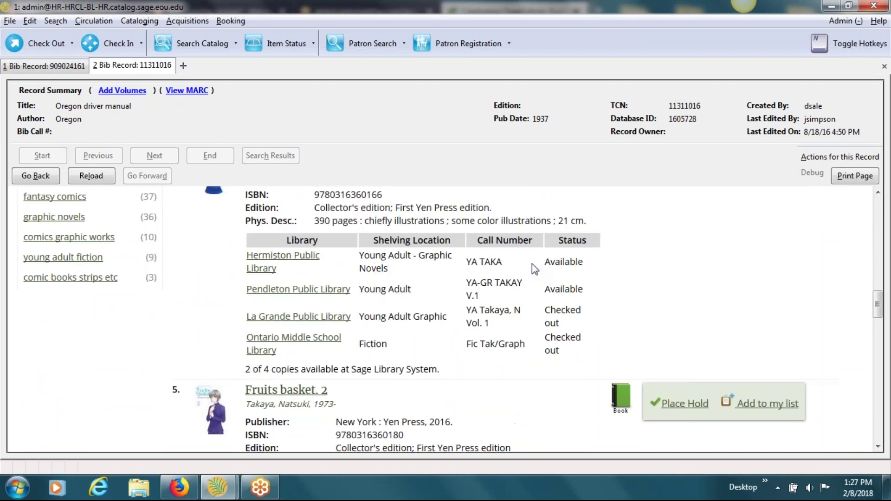
scroll(532, 264, "down", 3)
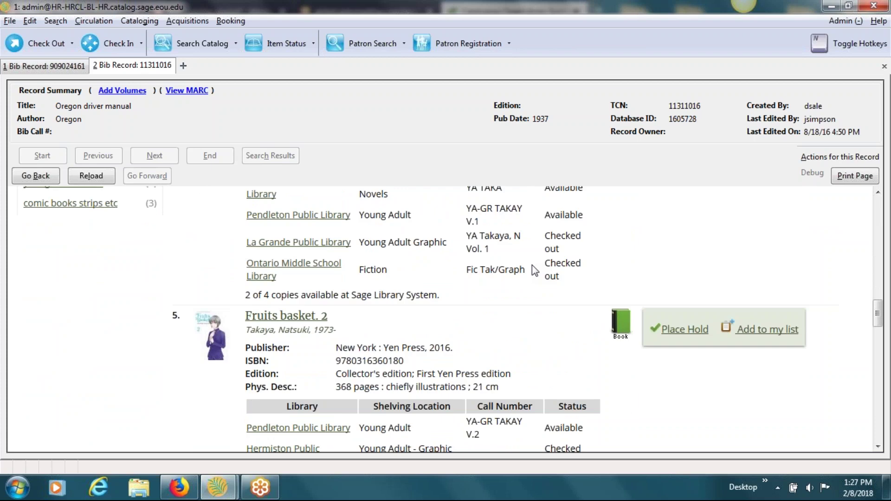
scroll(532, 266, "down", 3)
scroll(532, 265, "down", 3)
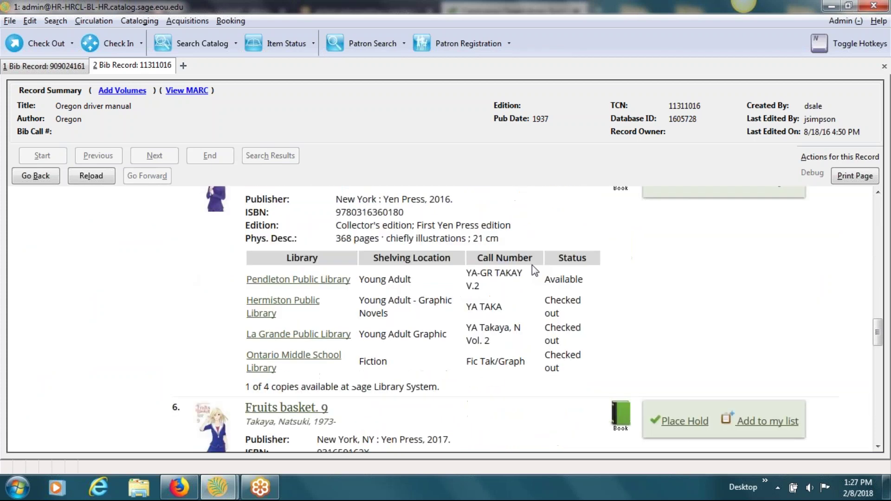
scroll(532, 265, "down", 3)
scroll(532, 266, "down", 3)
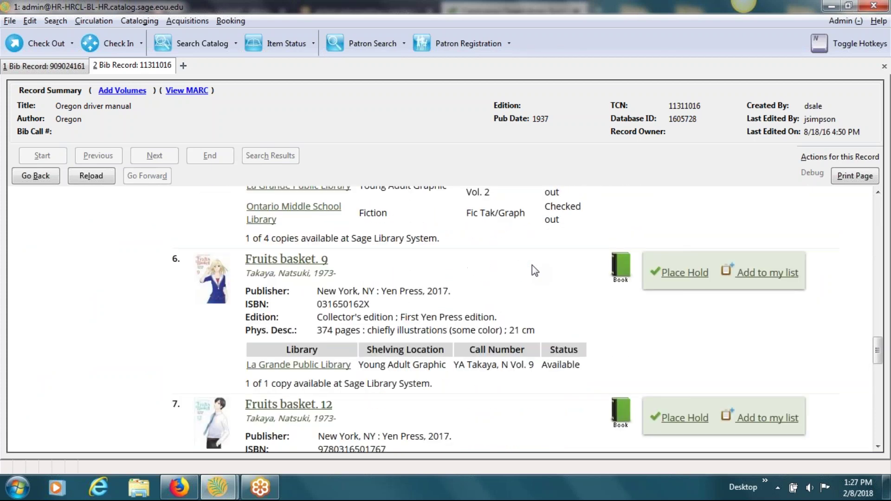
scroll(532, 266, "down", 6)
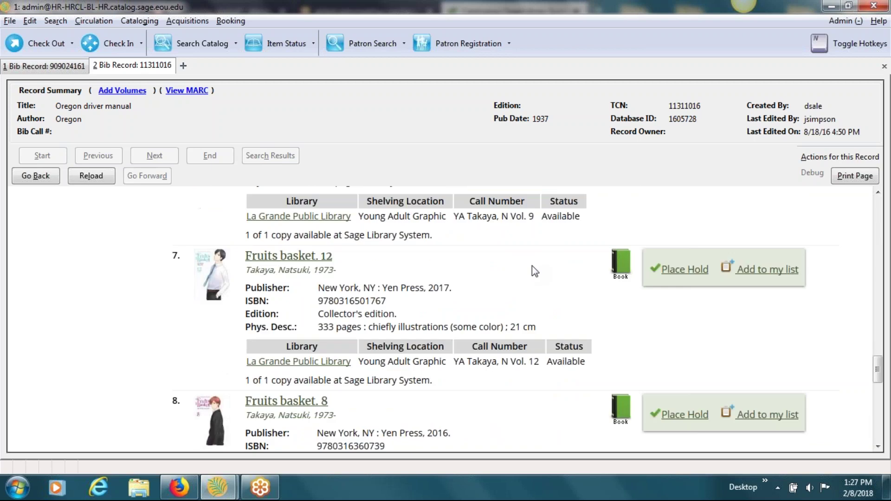
scroll(533, 265, "down", 6)
scroll(533, 265, "down", 3)
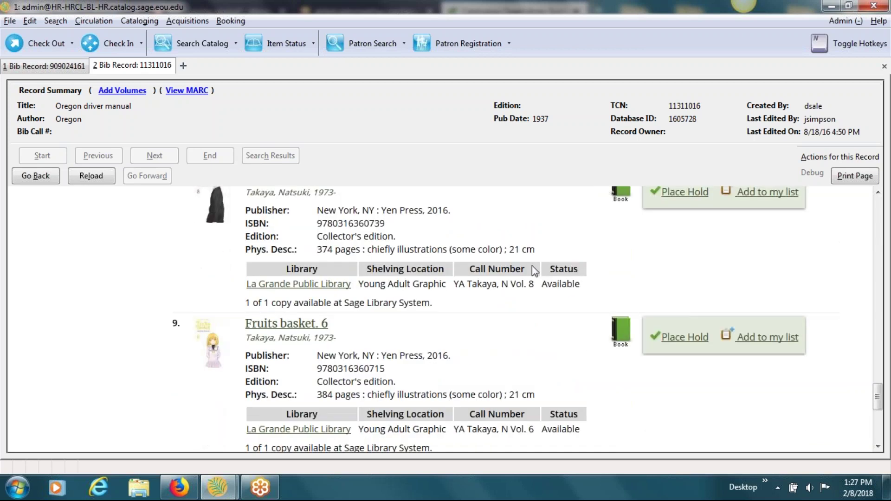
scroll(532, 266, "down", 3)
scroll(532, 266, "down", 3)
scroll(532, 266, "down", 3)
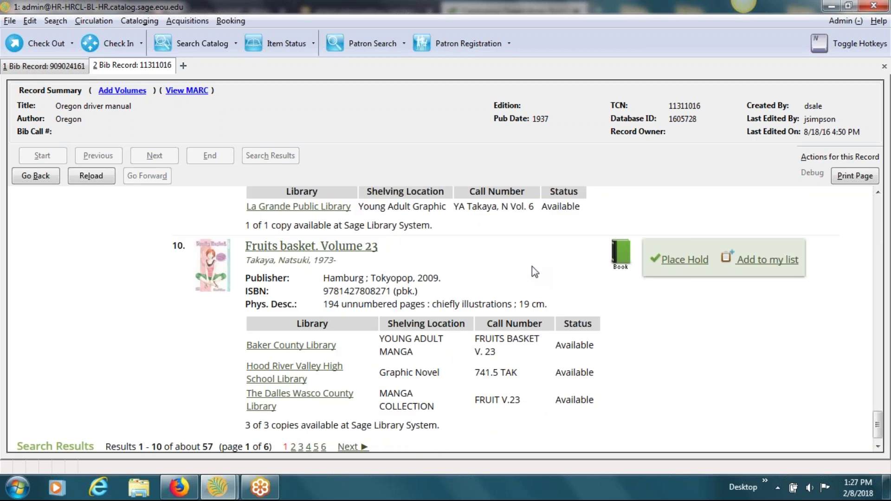
scroll(532, 266, "down", 3)
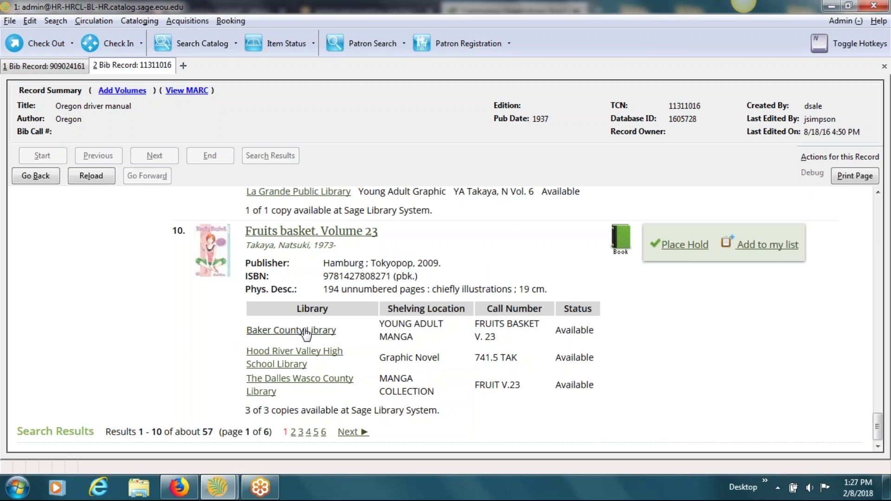
Step: Go back to the first Fruits basket result and compare how the separate volume records and their call numbers identify each volume
scroll(344, 353, "up", 5)
scroll(343, 353, "up", 20)
scroll(343, 353, "up", 15)
scroll(485, 367, "up", 10)
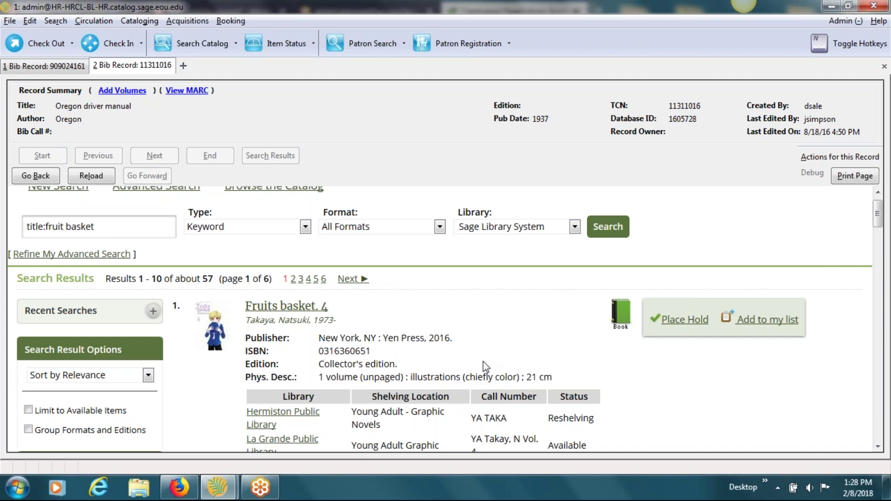
scroll(450, 305, "down", 5)
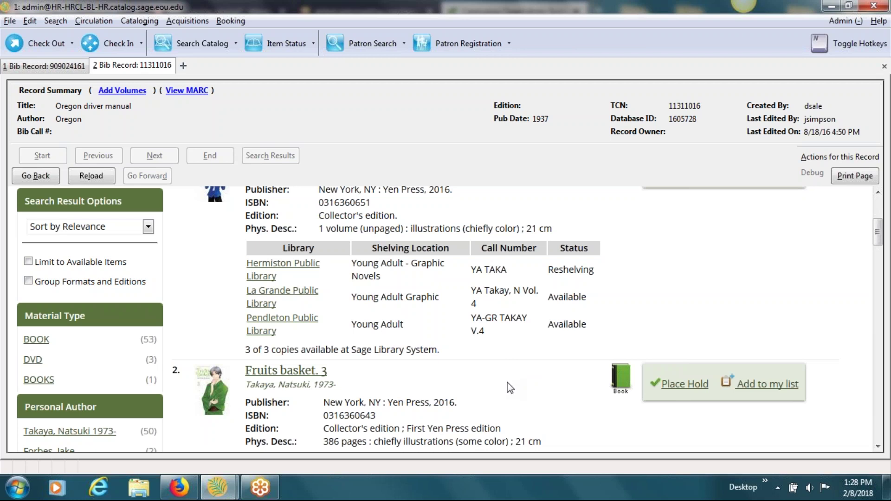
scroll(508, 388, "down", 4)
scroll(510, 384, "down", 4)
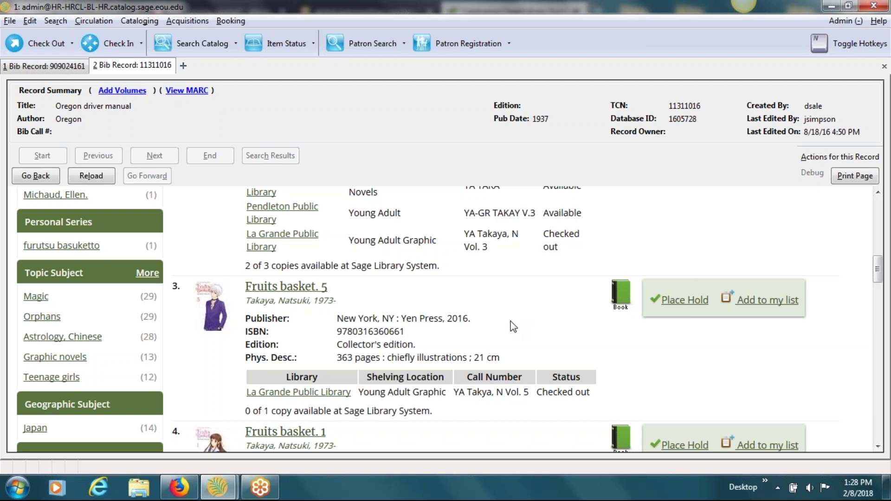
scroll(511, 328, "down", 3)
scroll(511, 328, "down", 20)
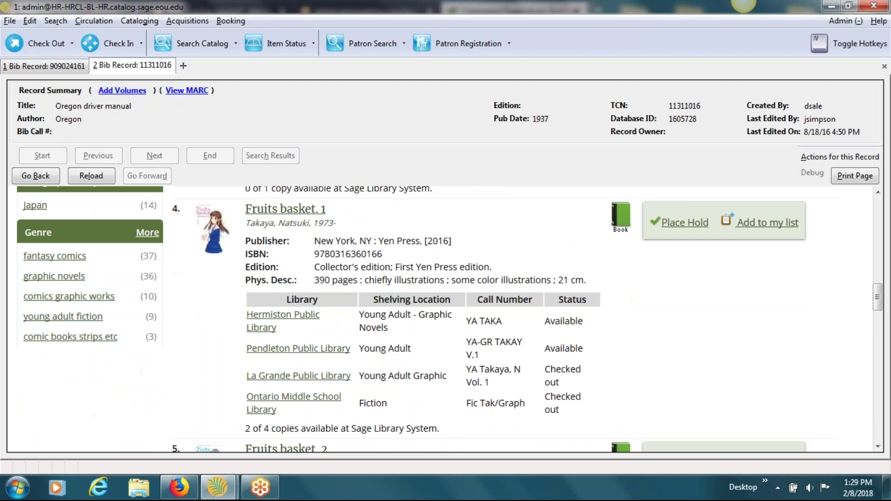
scroll(511, 328, "down", 6)
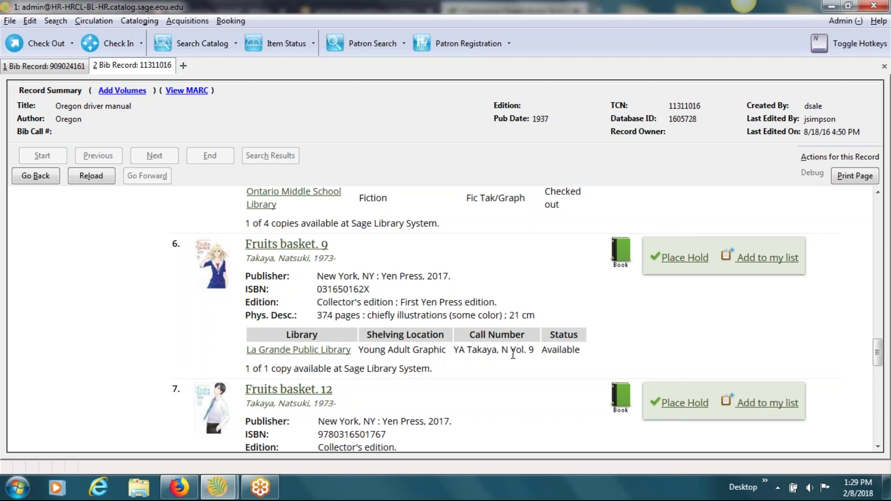
scroll(537, 248, "down", 5)
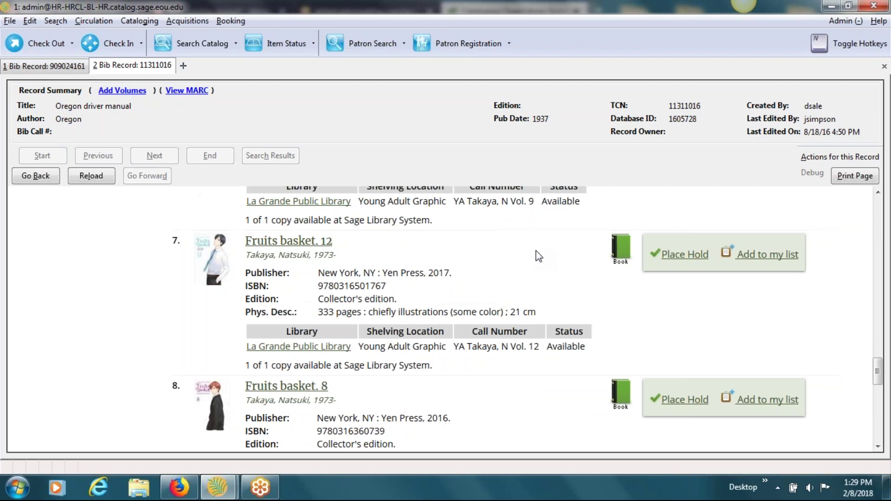
scroll(539, 257, "down", 4)
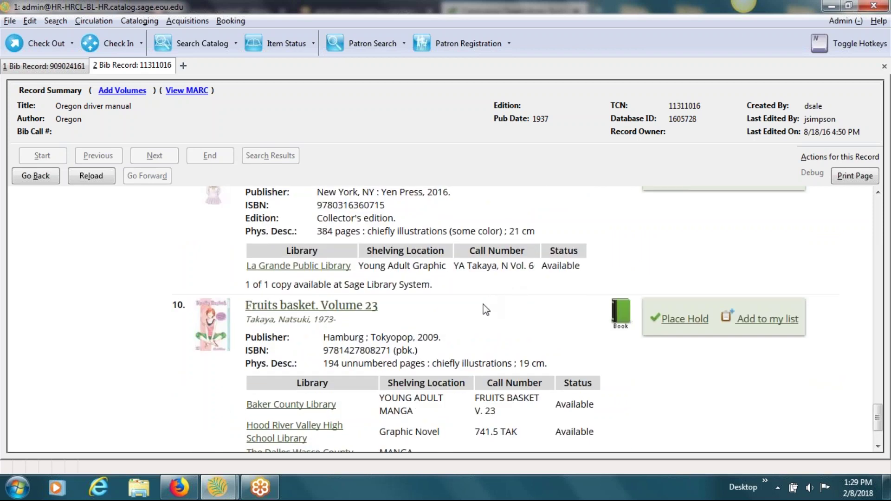
scroll(486, 314, "down", 2)
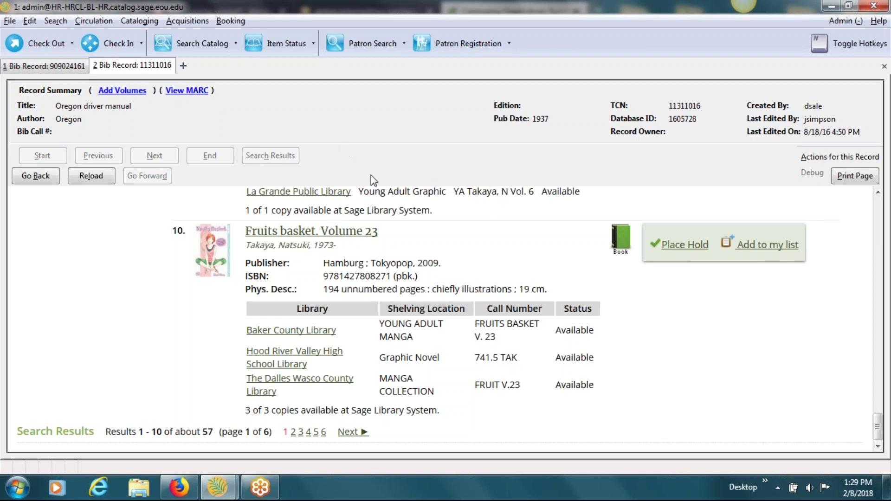
Step: Leave the Fruits basket results and start a new advanced catalog search by title
scroll(406, 191, "up", 15)
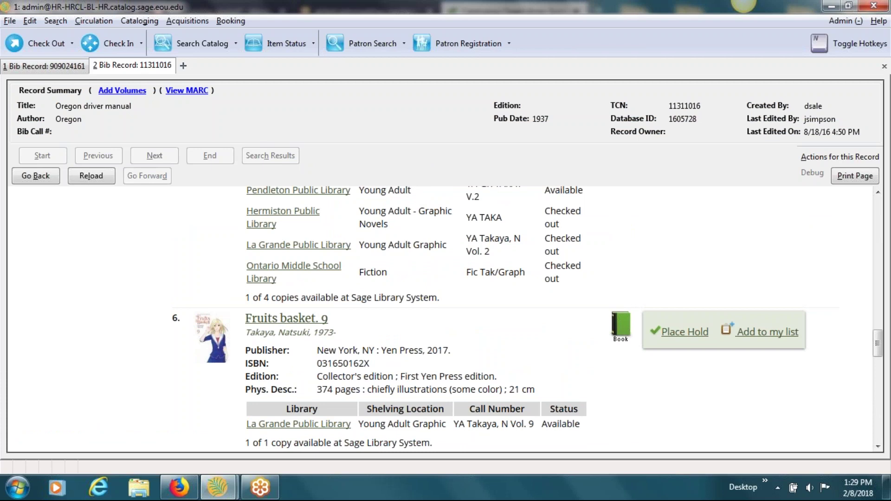
left_click(195, 41)
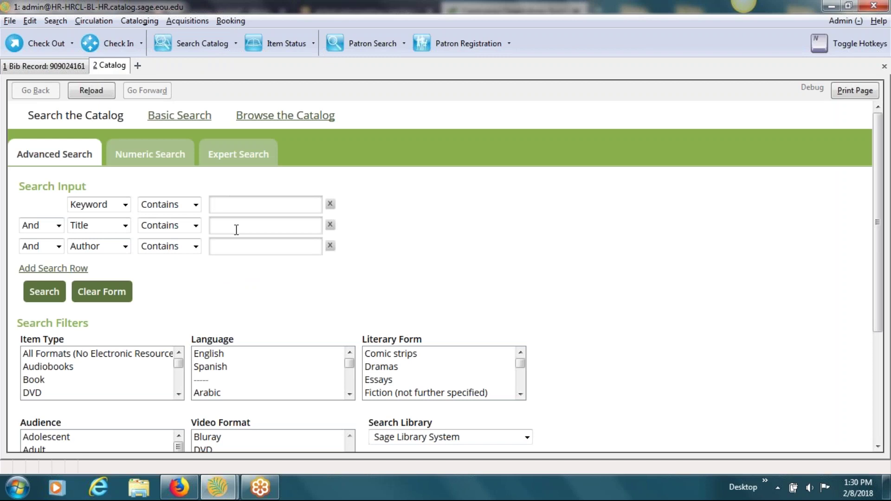
left_click(236, 230)
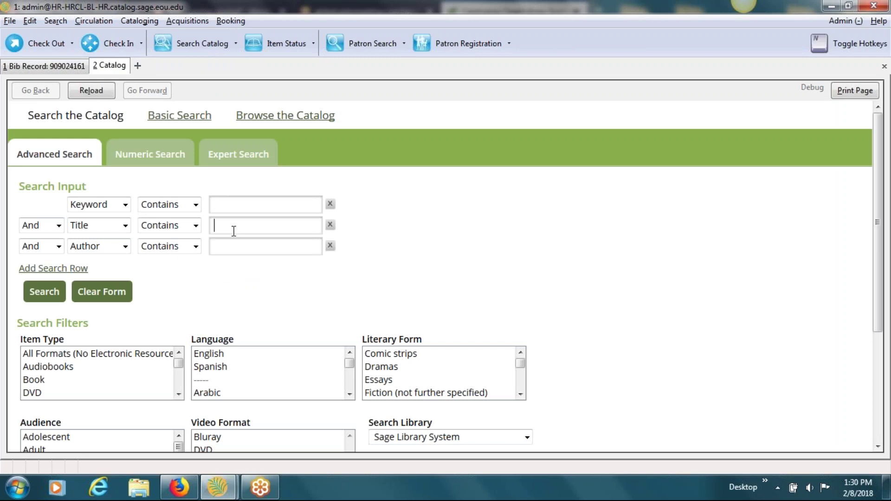